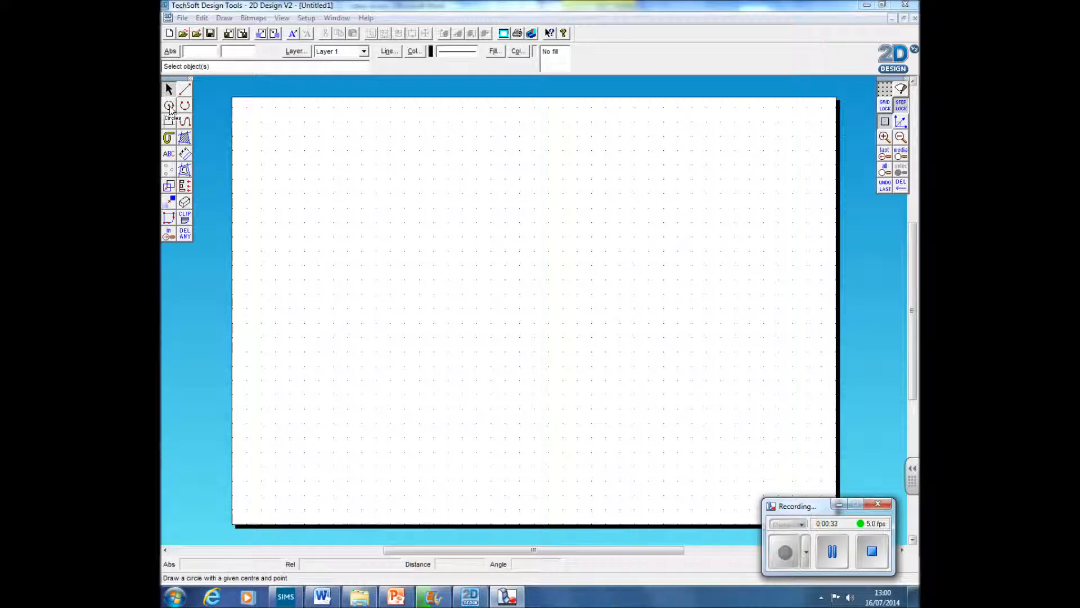
Step: Draw a circle with a 60 mm radius near the middle of the sheet
double_click(168, 106)
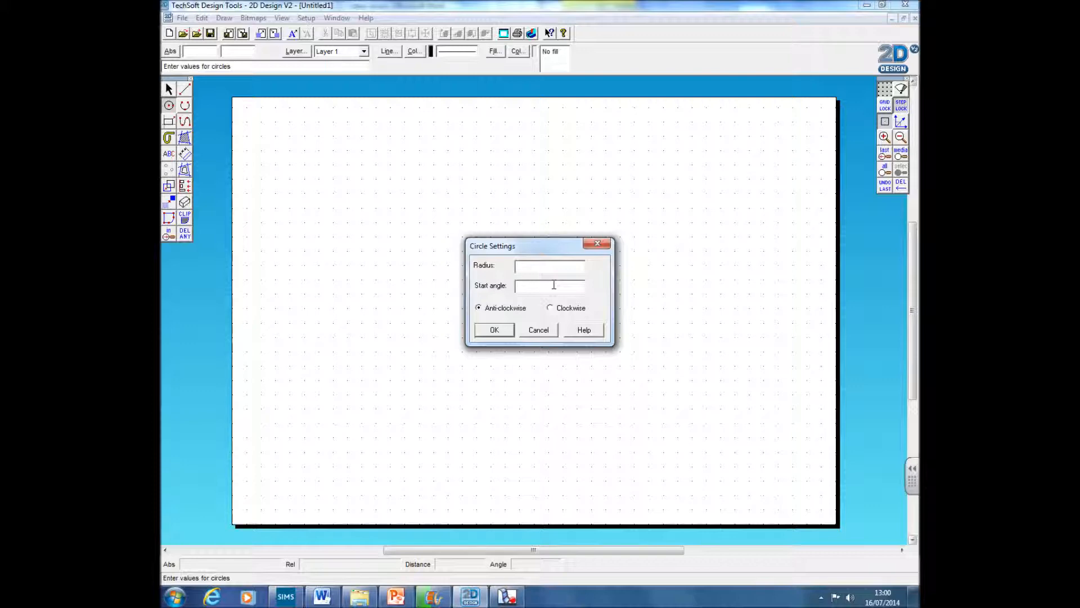
left_click(495, 330)
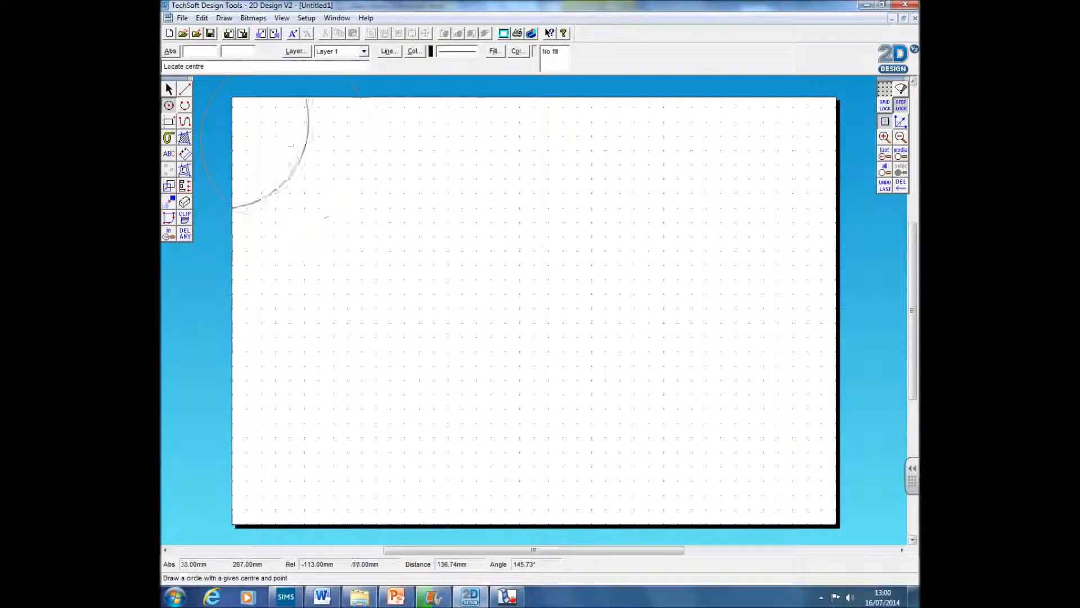
double_click(168, 106)
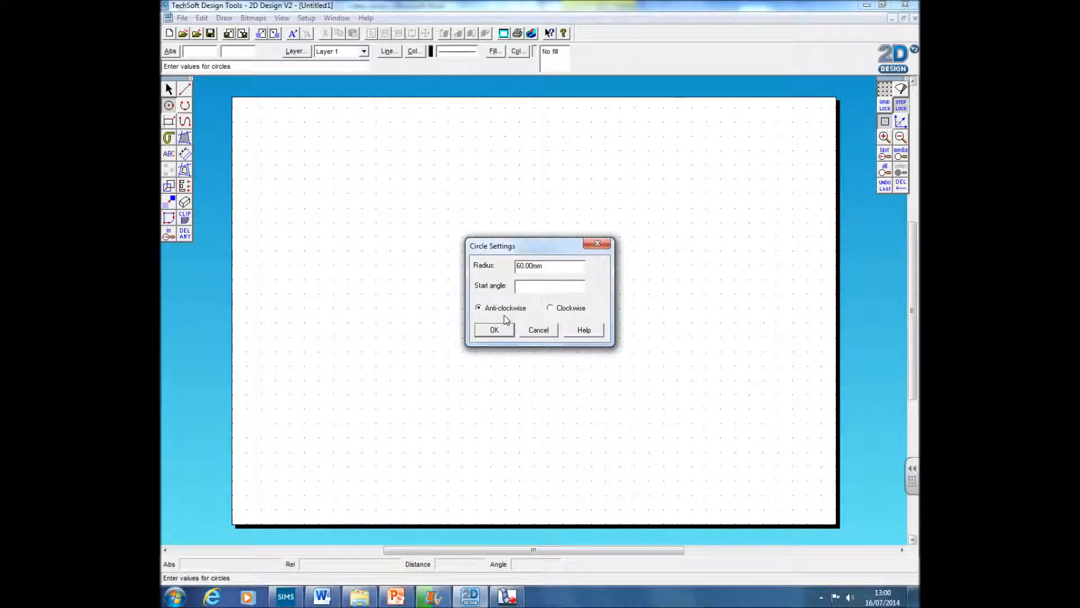
left_click(495, 330)
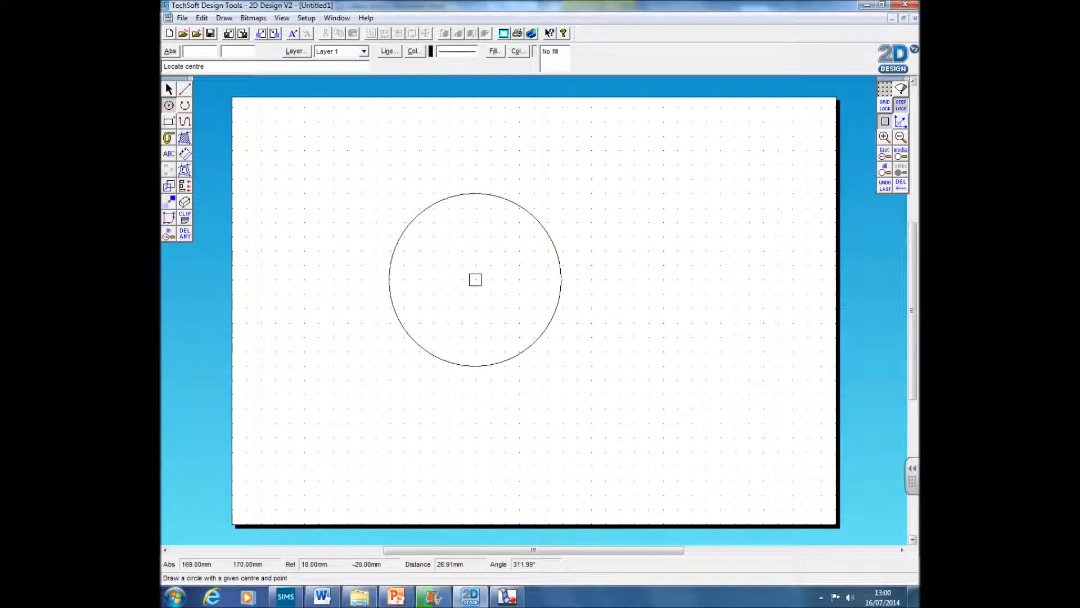
left_click(475, 281)
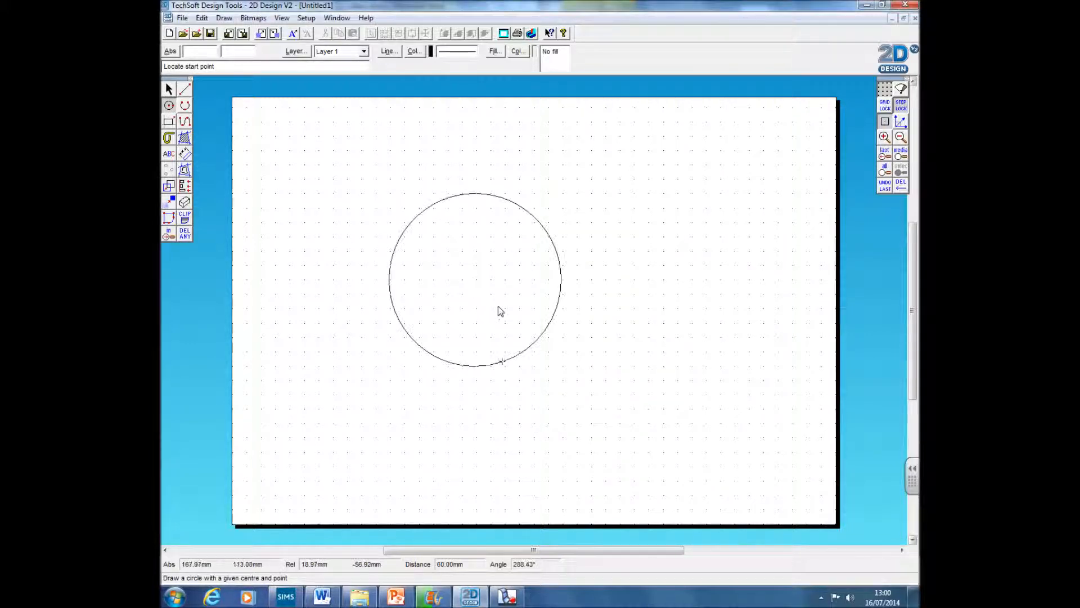
left_click(536, 341)
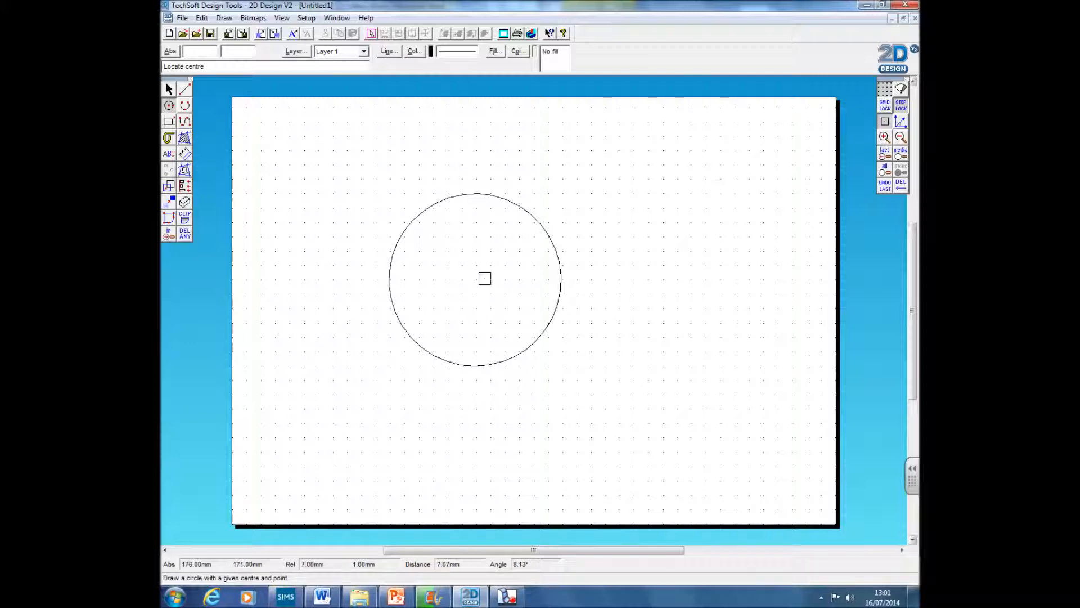
Step: Turn on attaching to the centre of arcs and circles in the attach settings
right_click(886, 122)
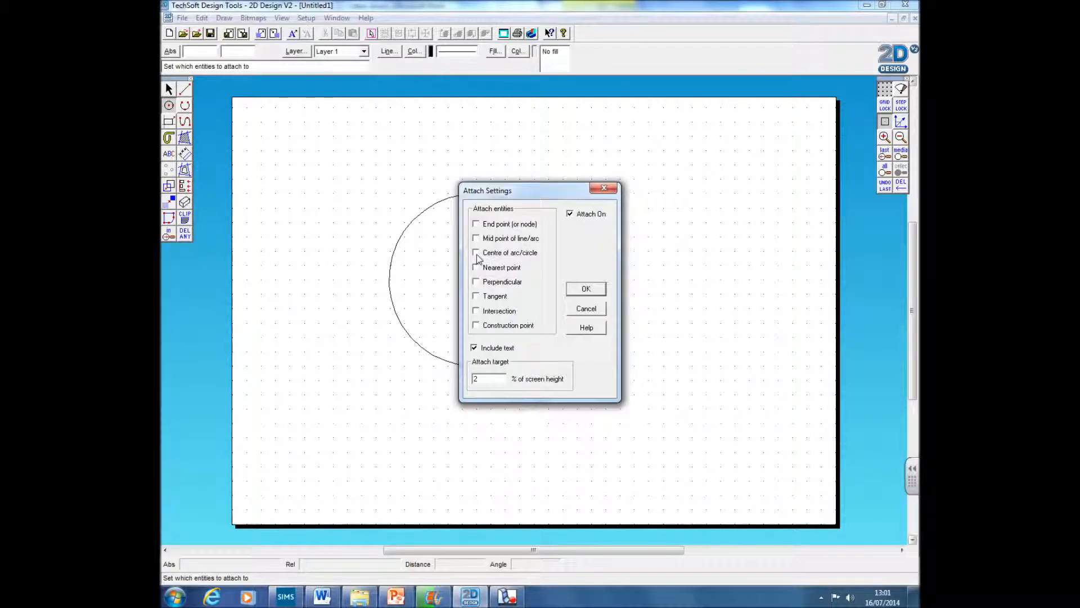
left_click(586, 288)
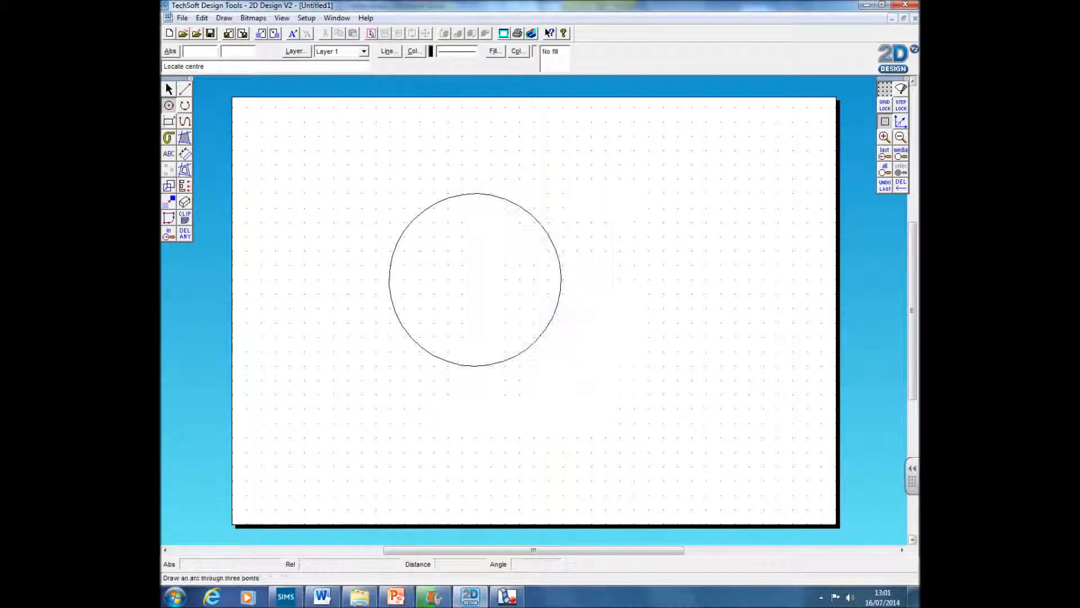
Step: Draw a small circle of 5 mm radius at the centre of the large circle
left_click(468, 283)
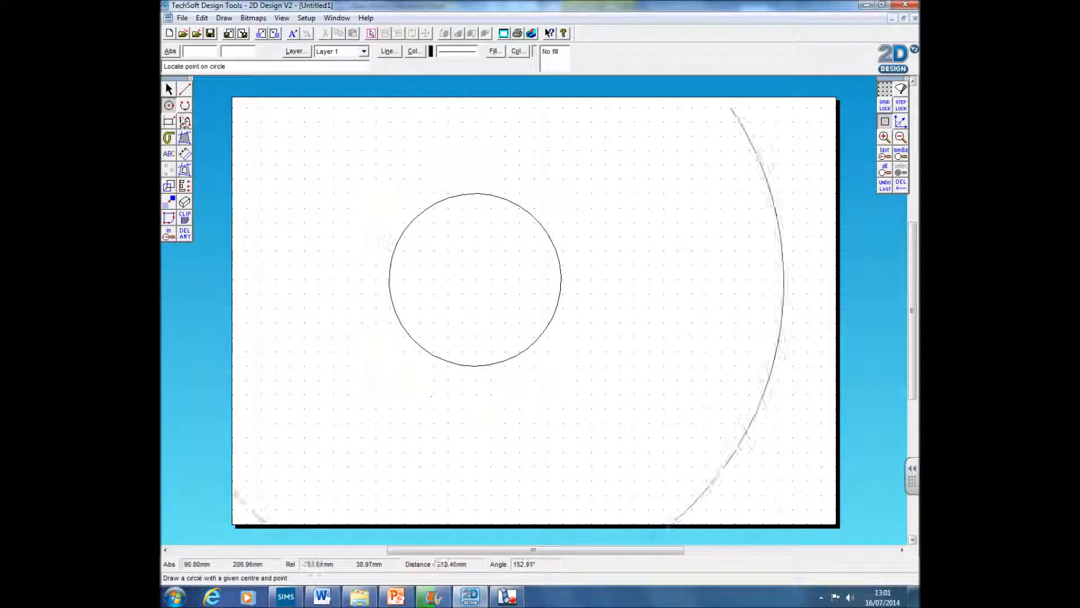
left_click(168, 105)
left_click(475, 279)
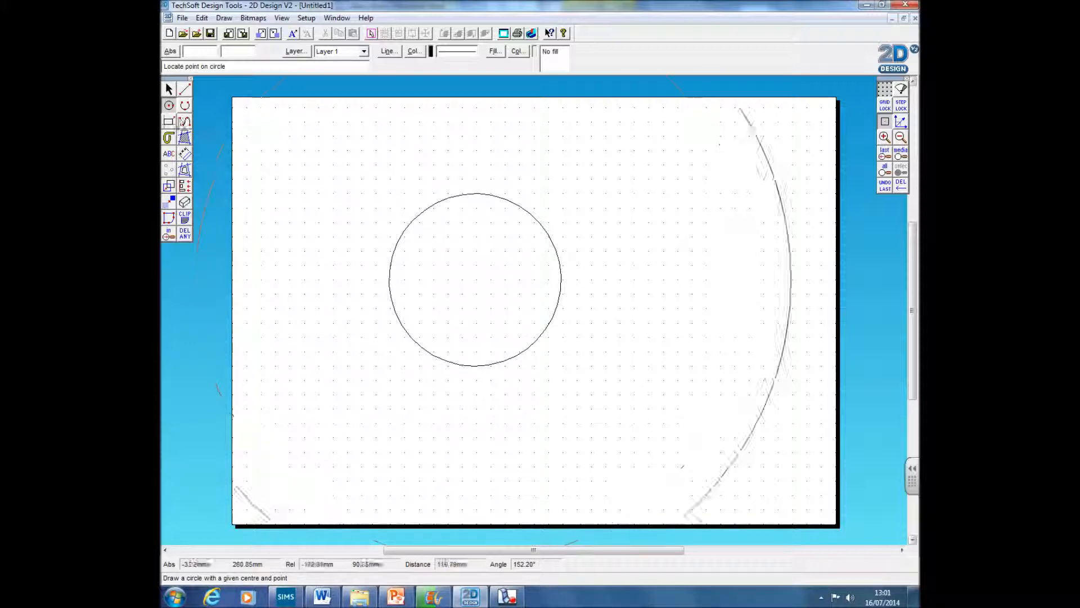
right_click(169, 106)
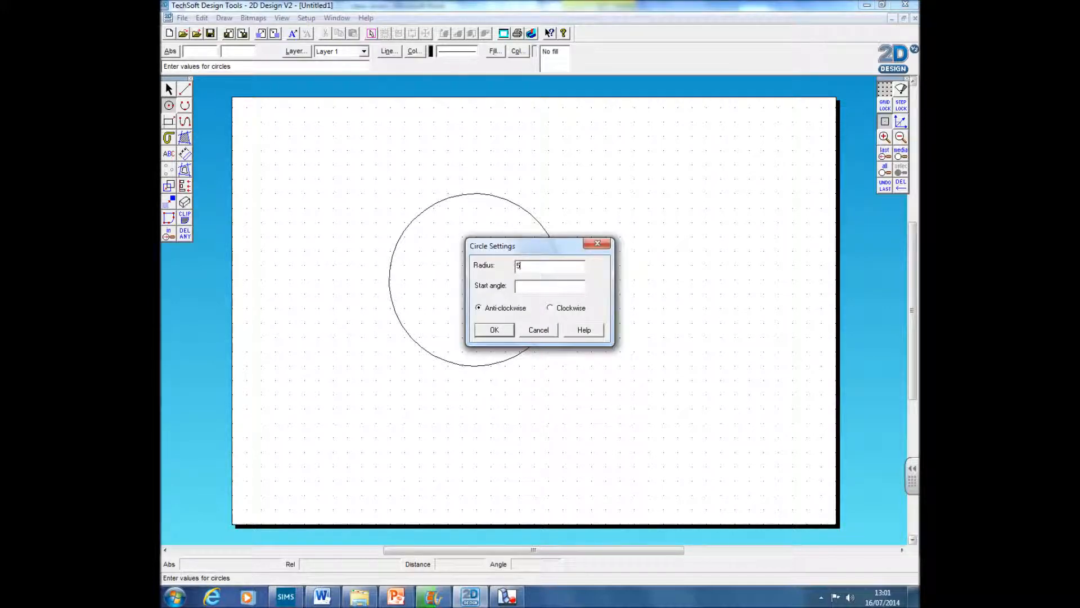
left_click(509, 332)
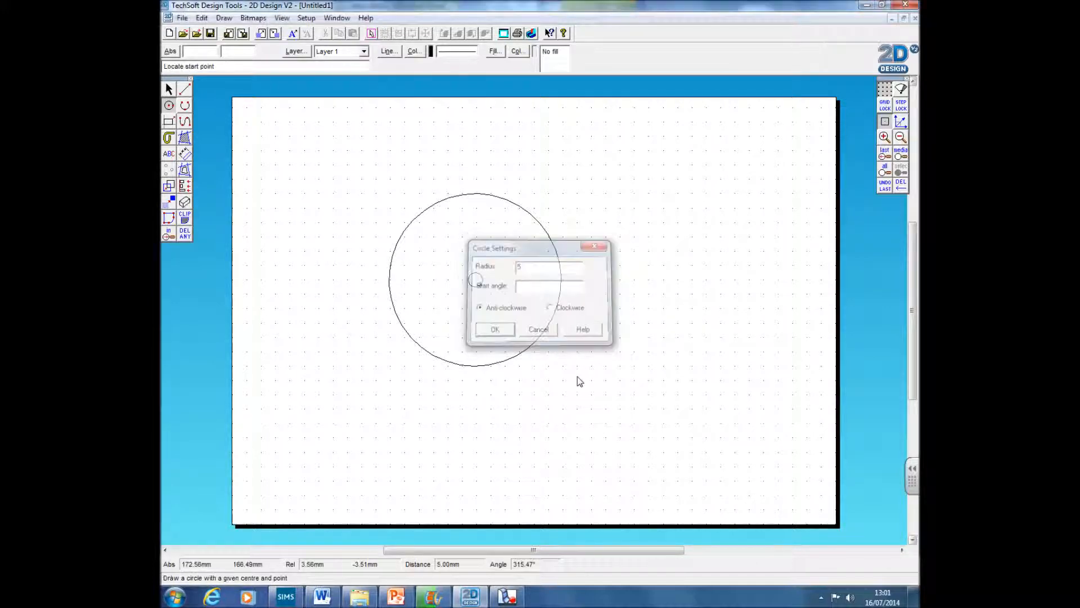
left_click(485, 289)
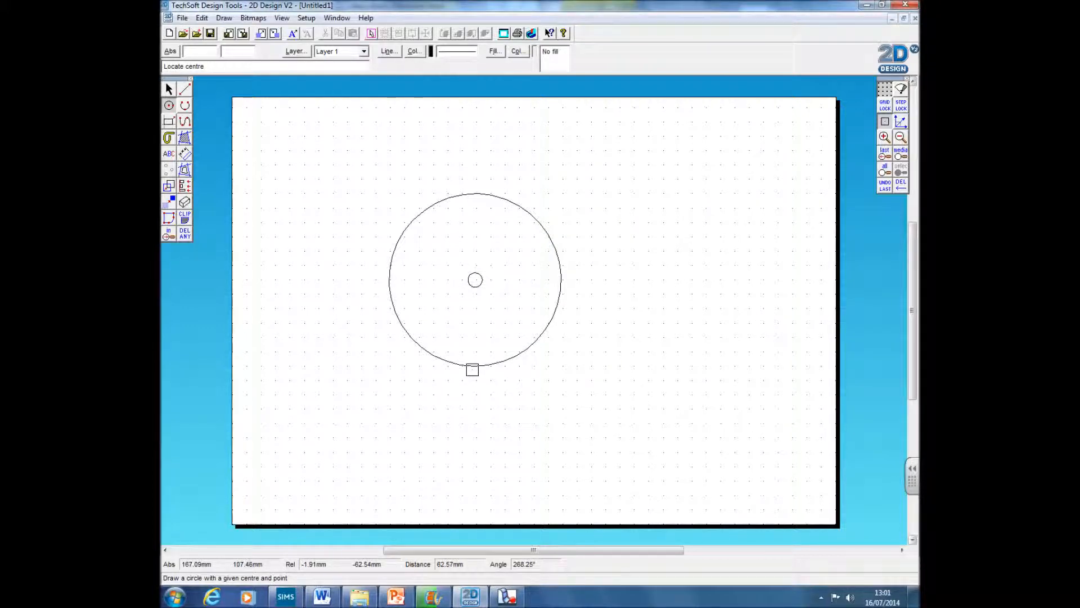
Step: Draw a vertical line from the circle's centre upward past its top edge, with radial lock on
left_click(169, 89)
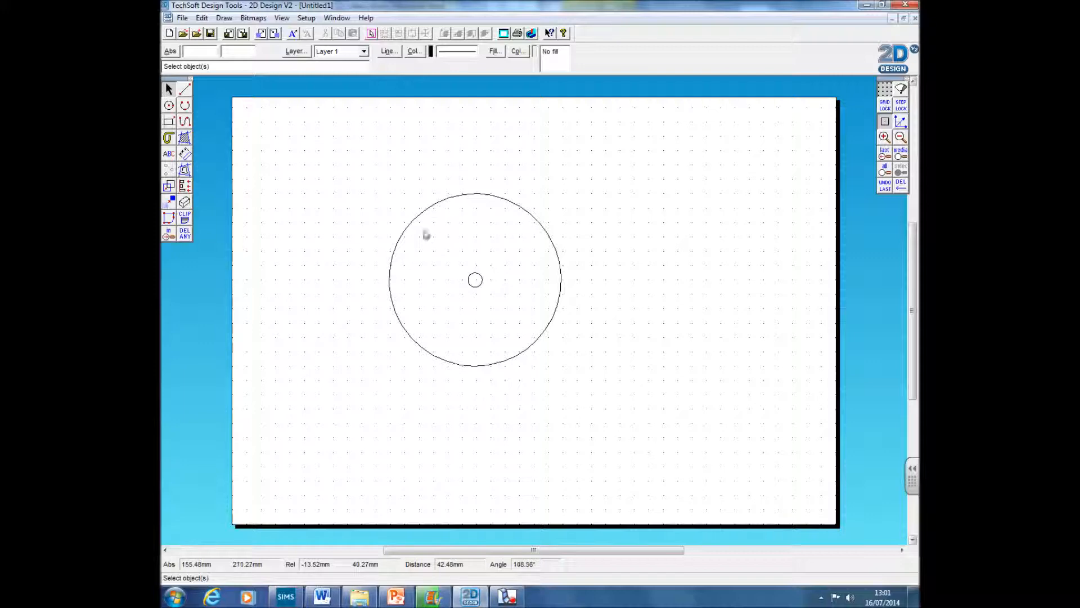
left_click(184, 89)
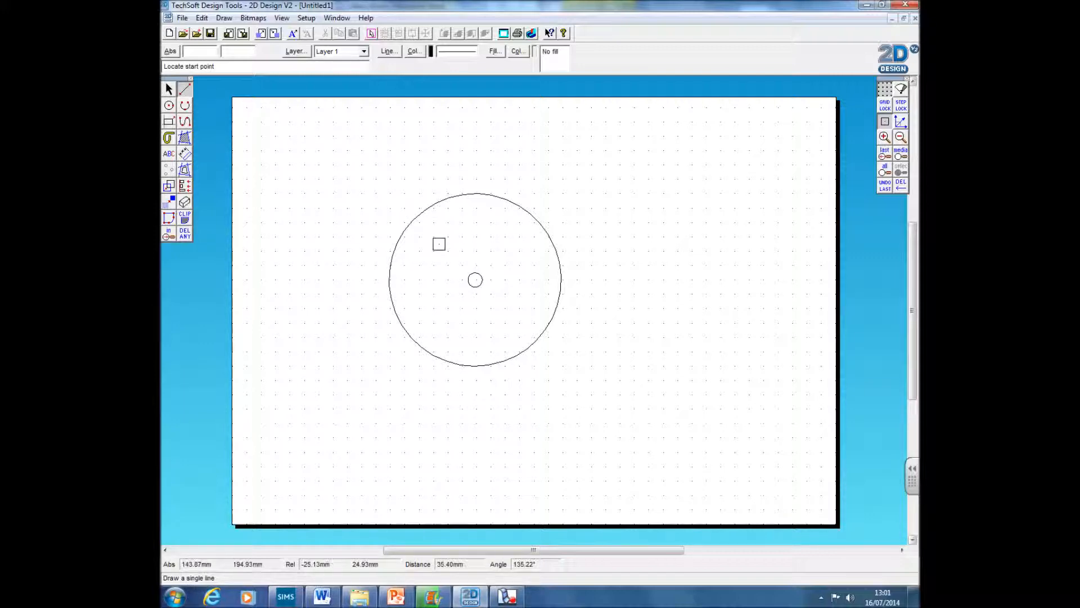
left_click(475, 280)
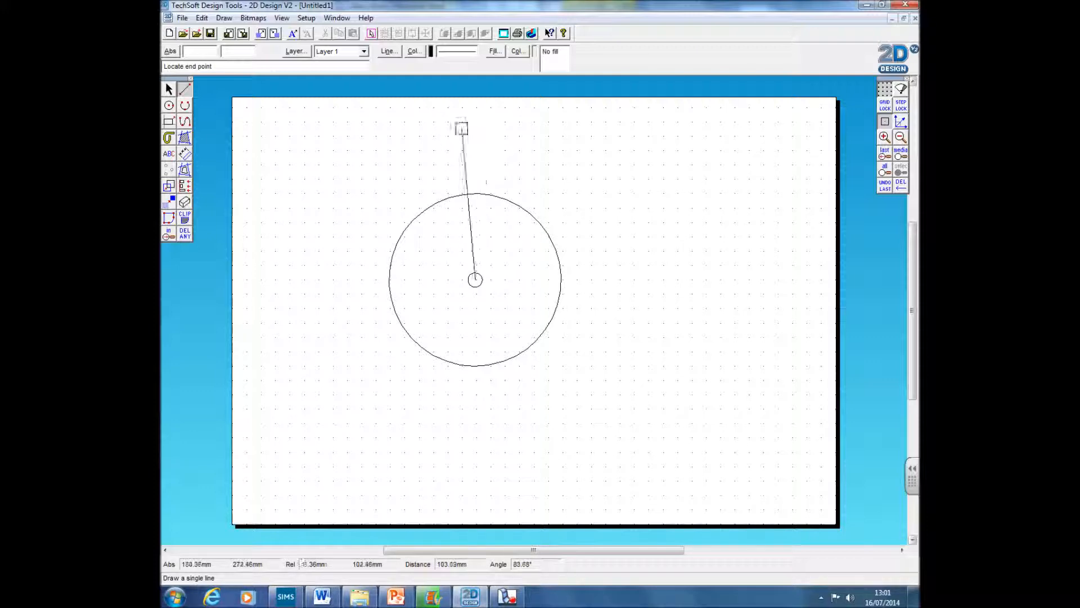
left_click(899, 122)
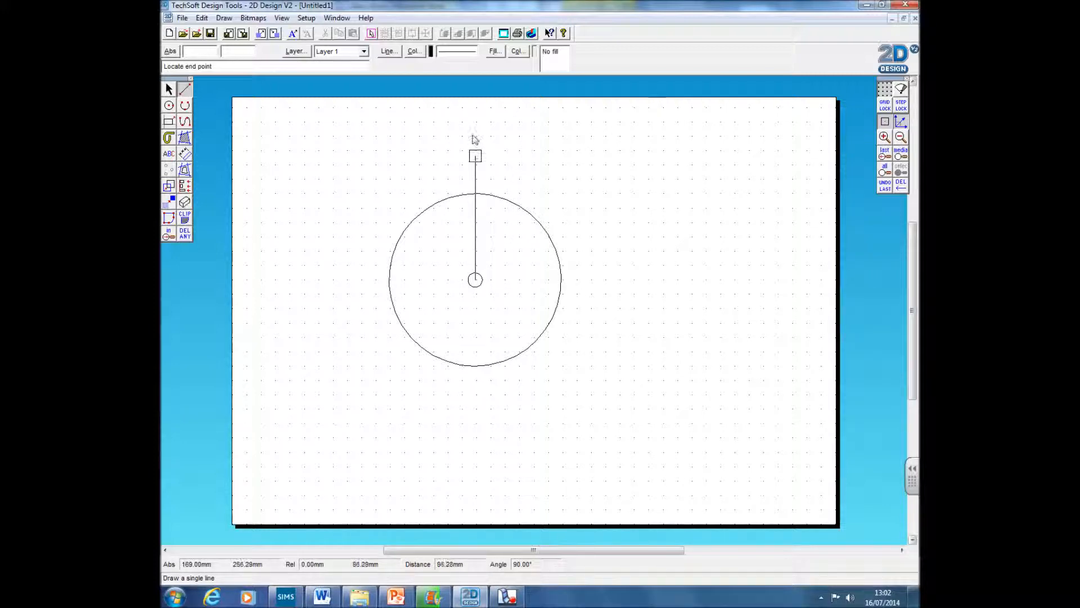
left_click(474, 160)
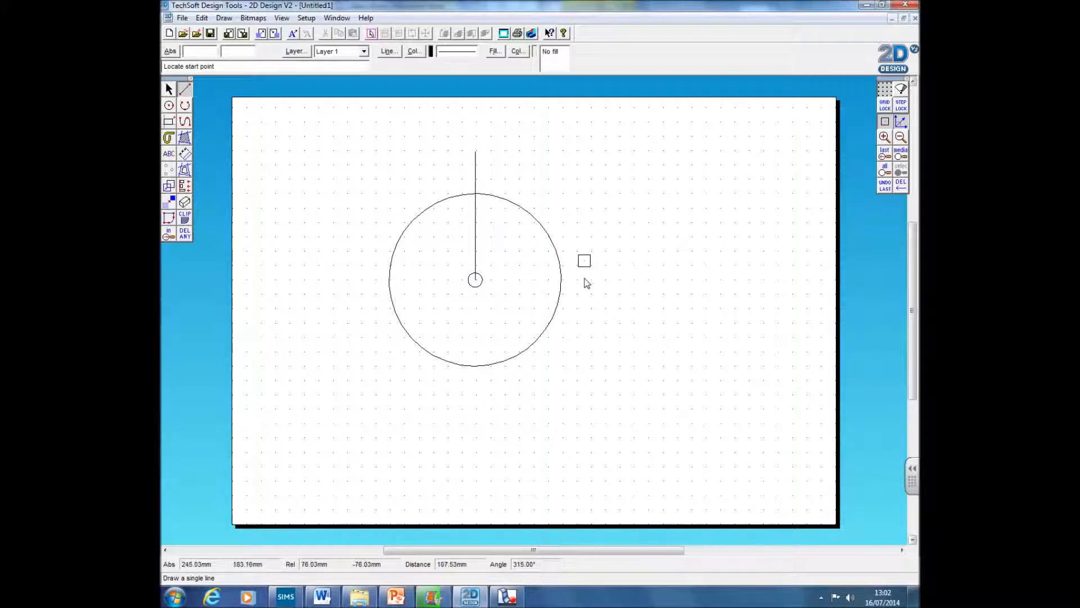
Step: Trim away the part of the line that sticks out beyond the large circle
left_click(184, 232)
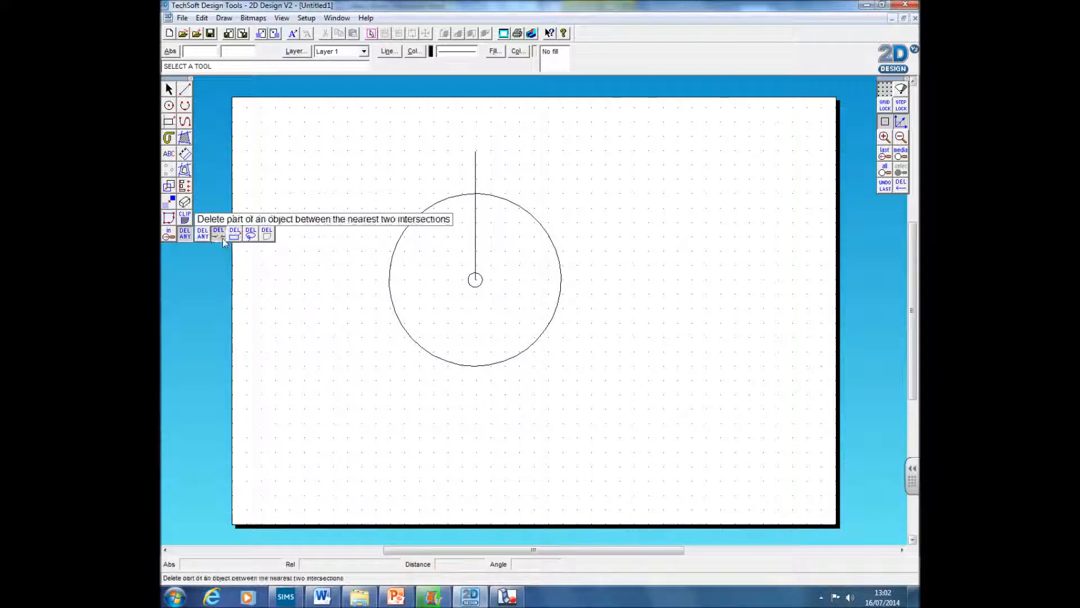
left_click(223, 239)
left_click(477, 182)
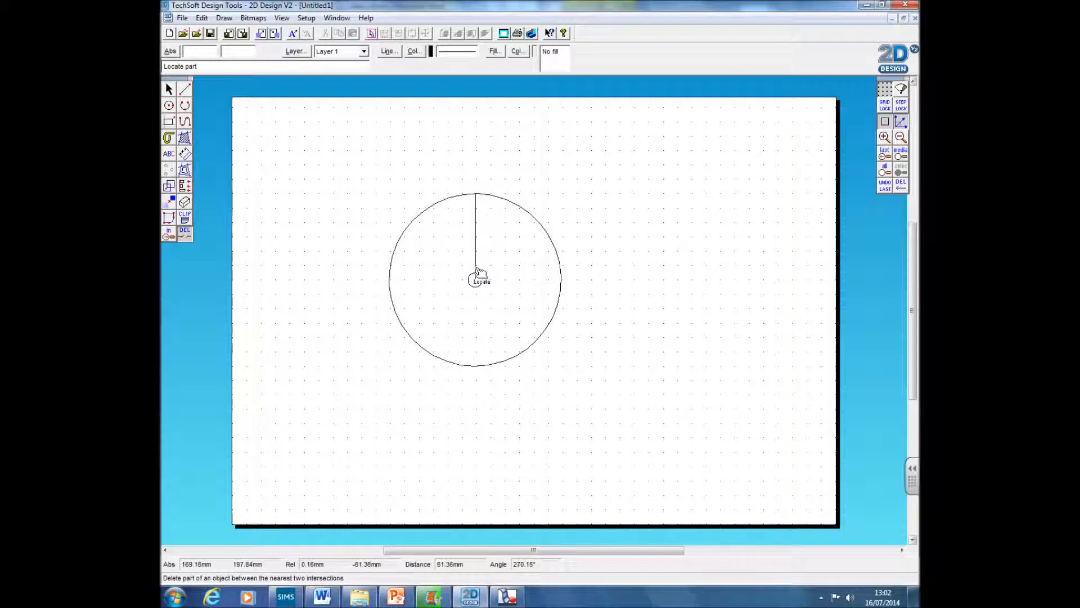
Step: Place a construction point on the vertical line at a distance of 50 mm along it
left_click(169, 169)
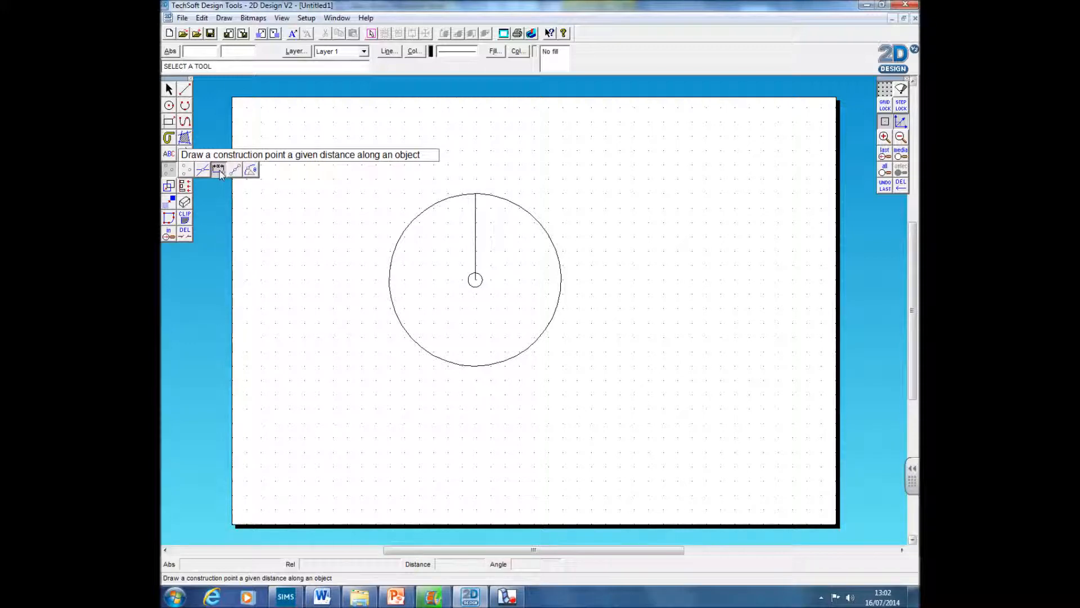
left_click(220, 170)
left_click_drag(531, 272, 497, 288)
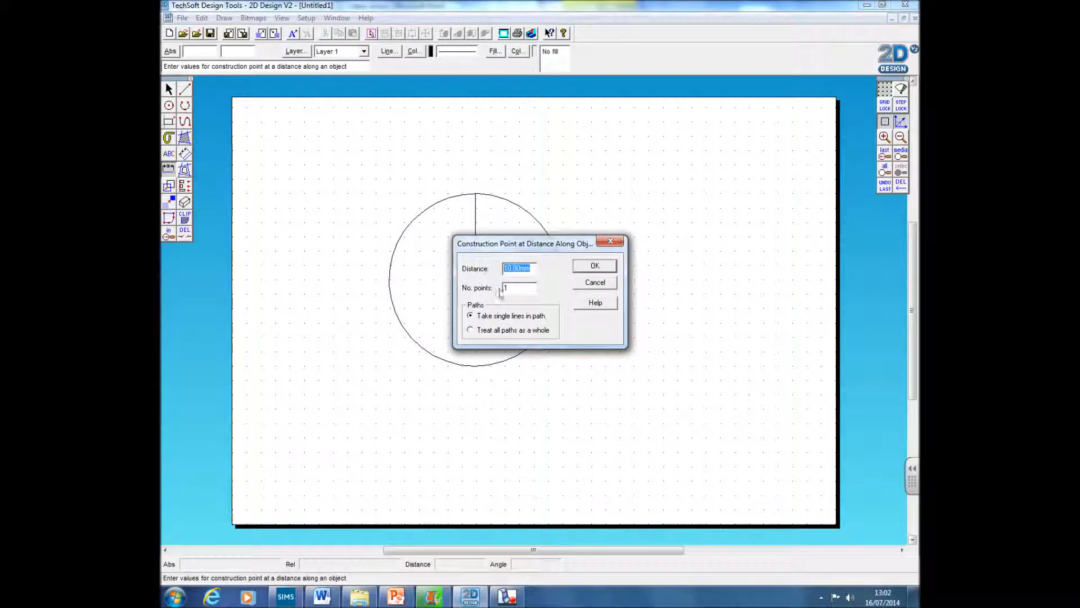
type("50")
left_click_drag(533, 269, 464, 267)
key("Return")
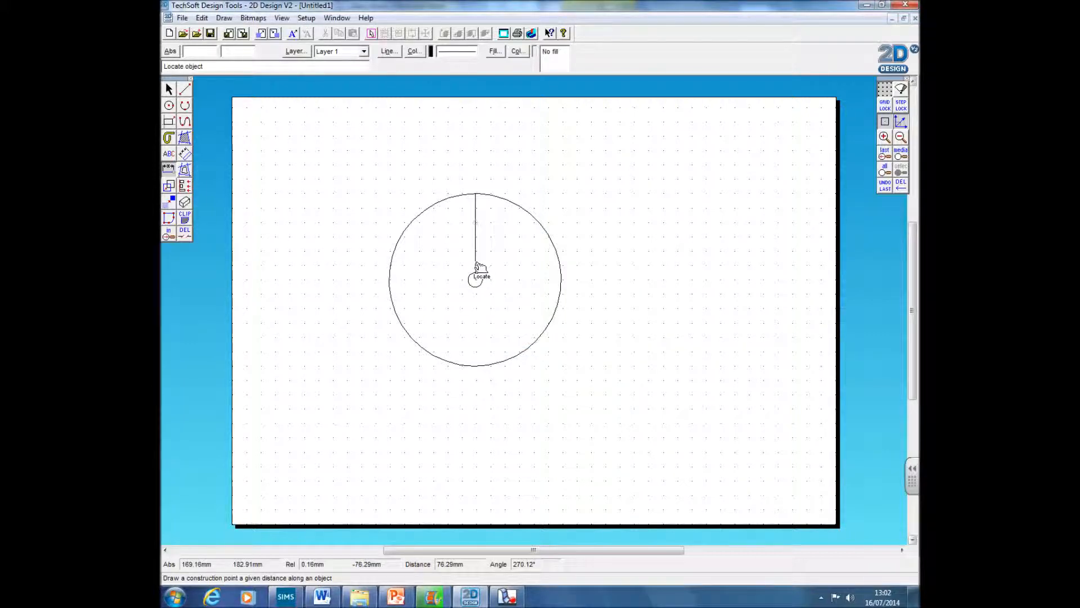
left_click(476, 226)
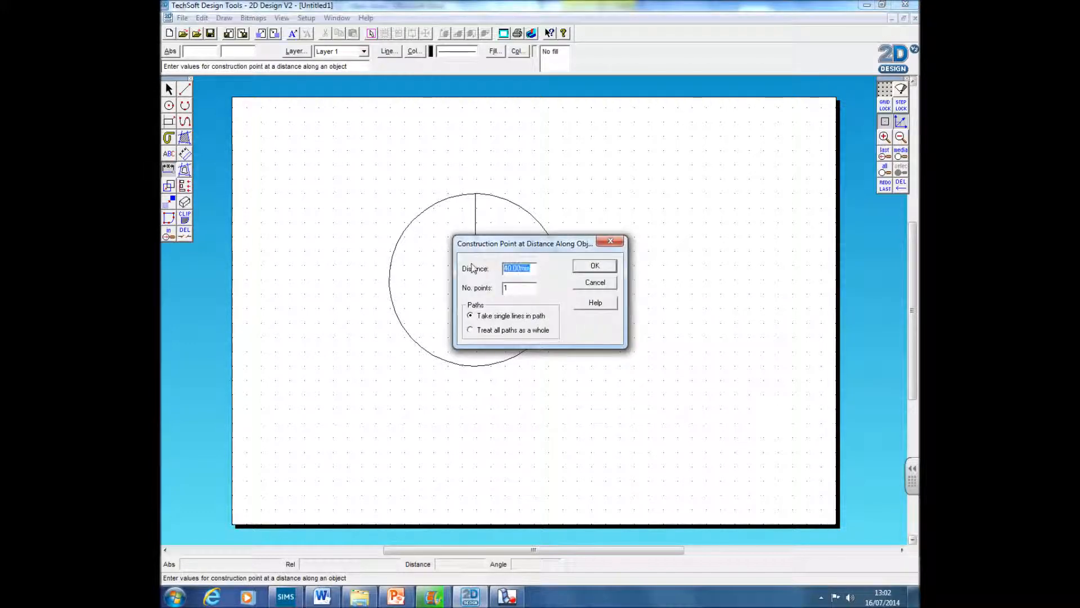
type("2")
key("Return")
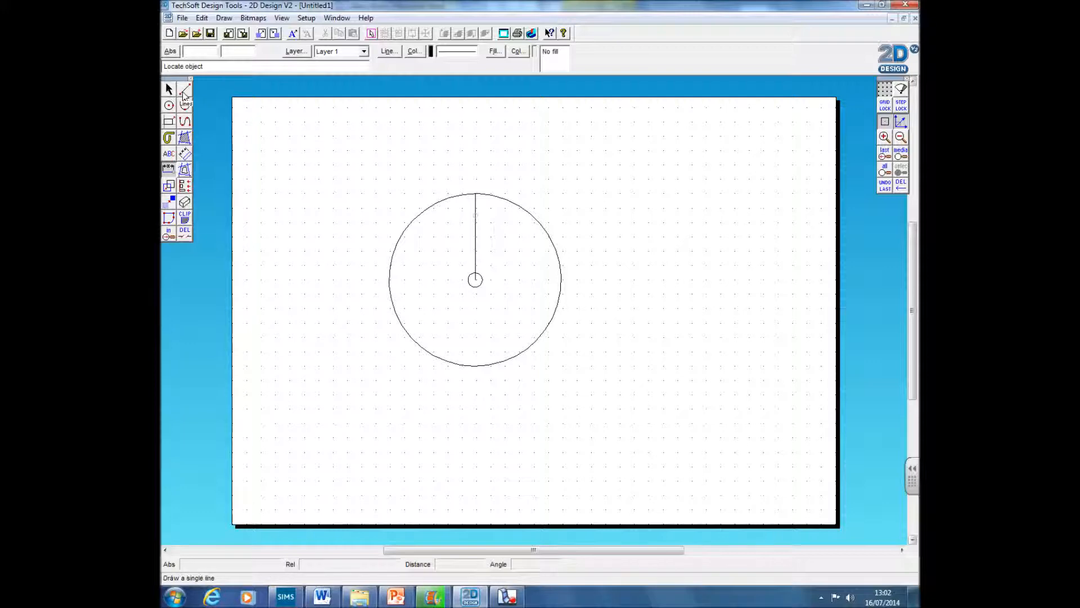
Step: Select the construction point and set up a repeated rotation of 30° with 11 repeats
left_click(170, 90)
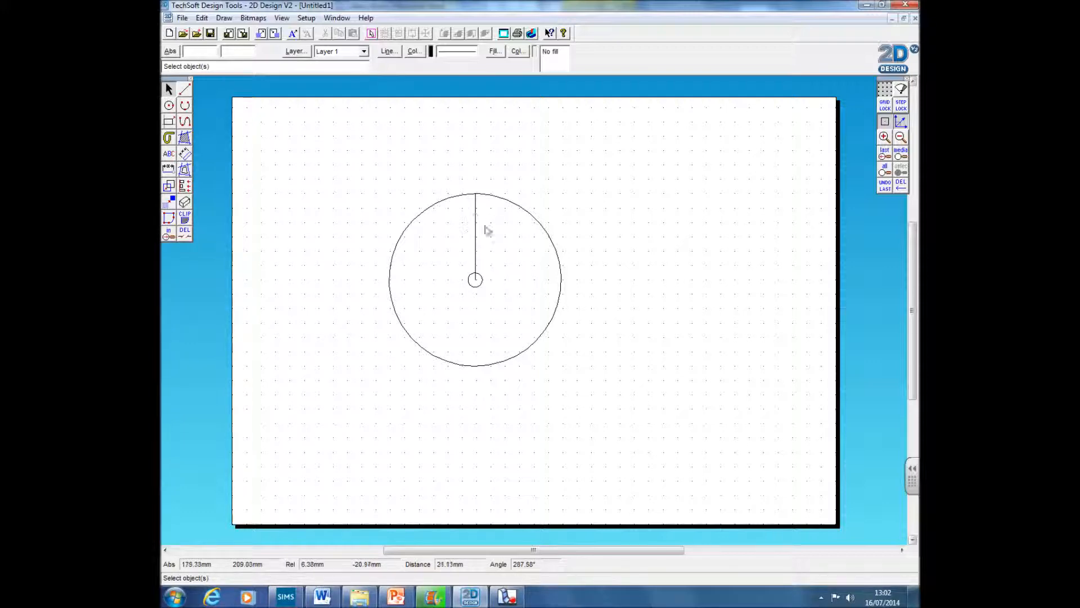
left_click(479, 217)
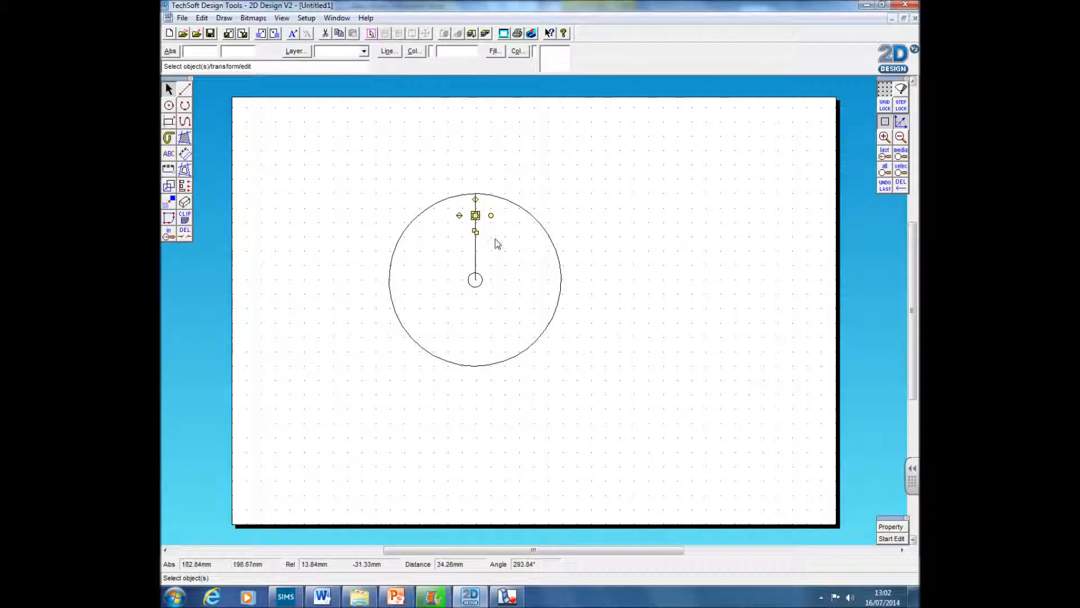
left_click(487, 238)
left_click_drag(466, 213, 487, 225)
left_click(167, 186)
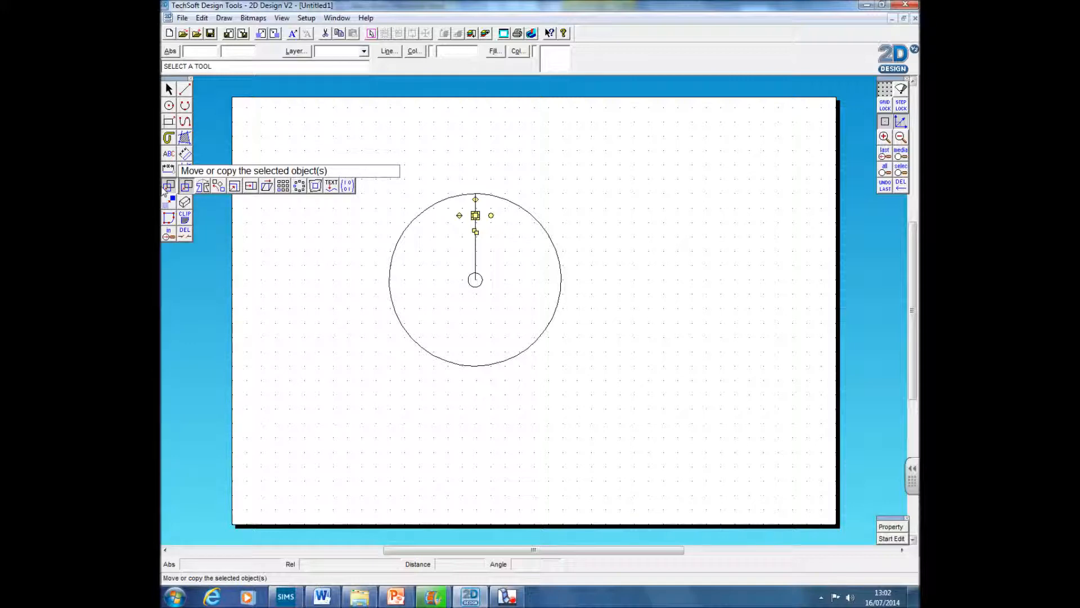
left_click(221, 188)
left_click_drag(545, 257, 618, 175)
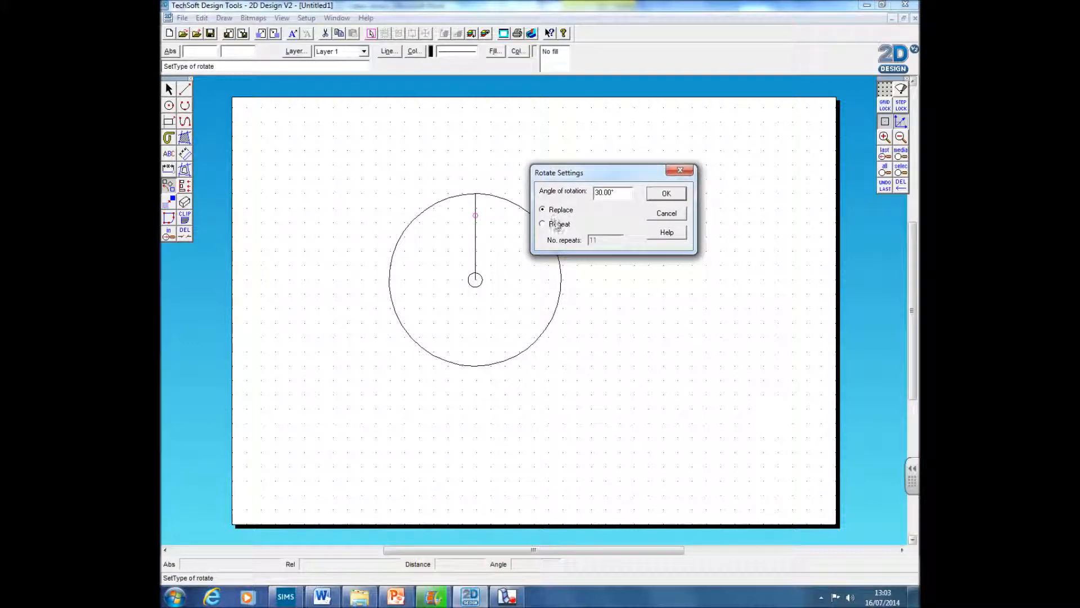
left_click(545, 224)
left_click_drag(612, 242, 583, 245)
left_click_drag(616, 193, 578, 193)
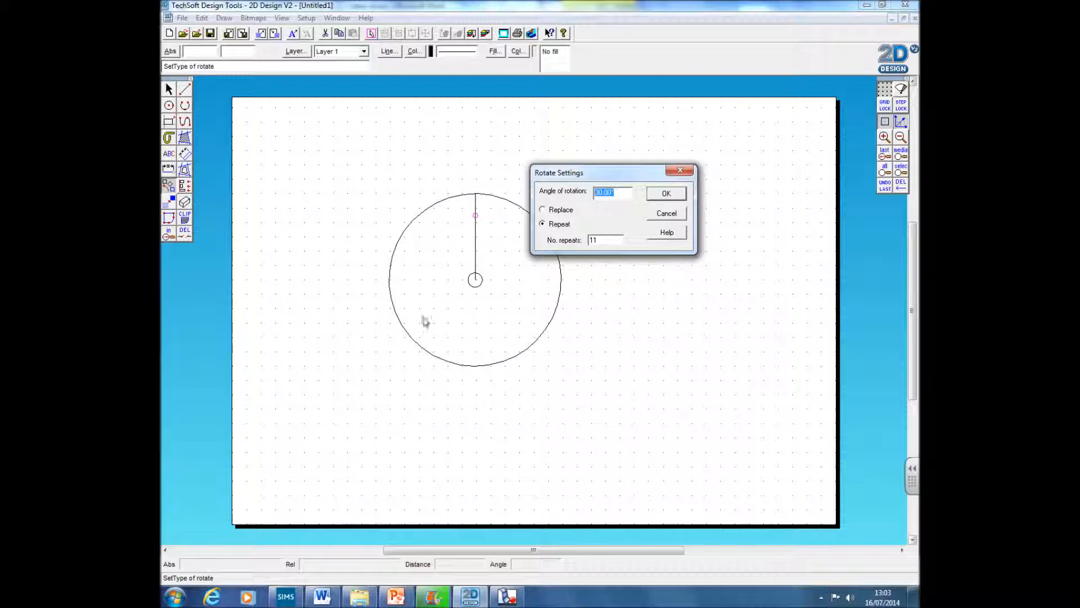
left_click(666, 193)
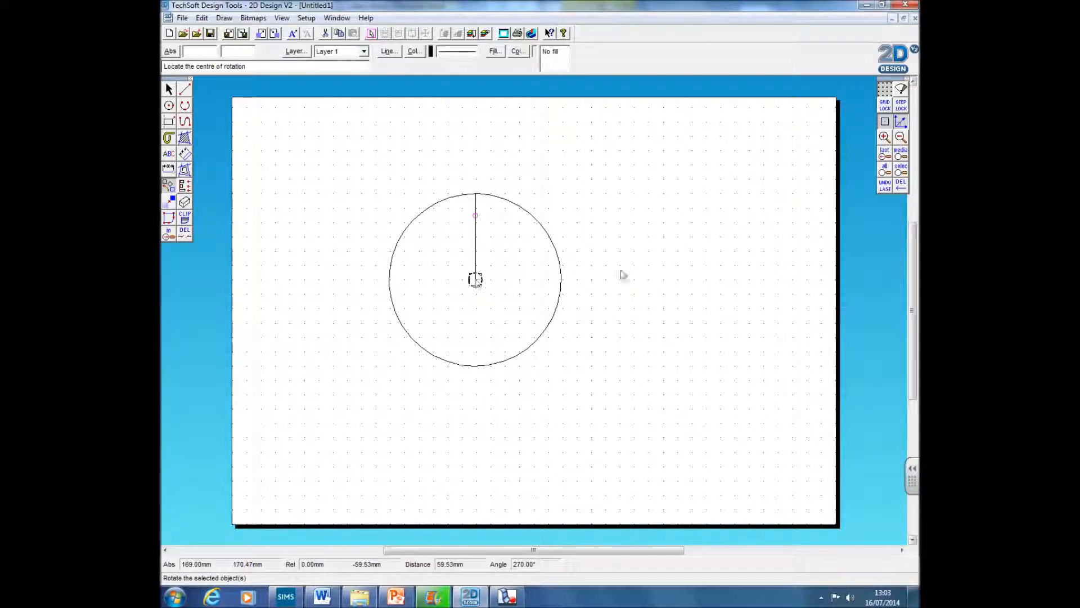
Step: Rotate-copy the point around the centre of the circle to make the ring of points
right_click(885, 122)
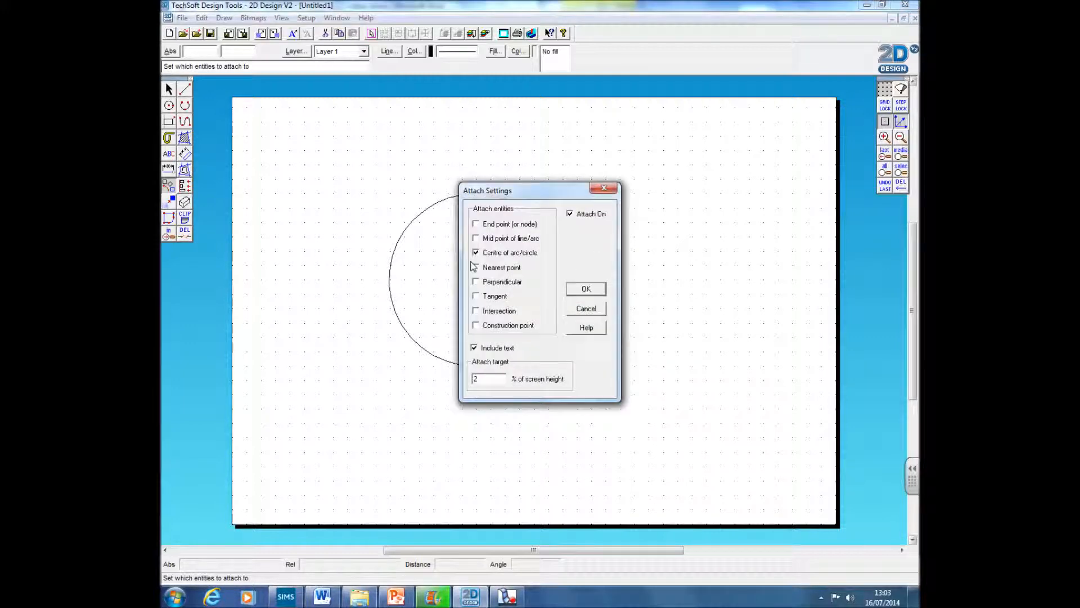
left_click(598, 290)
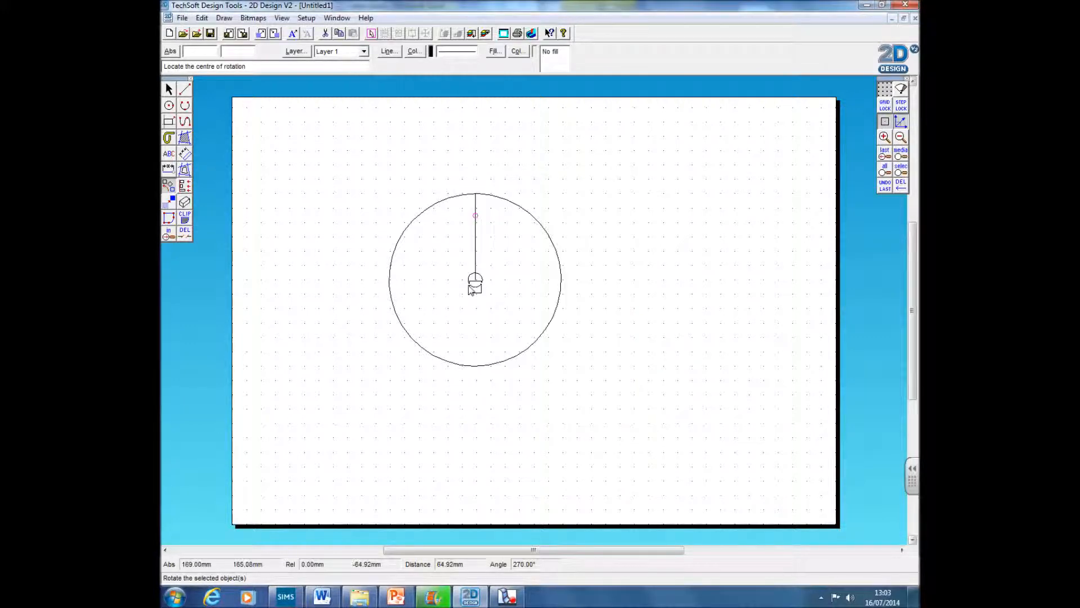
left_click(475, 279)
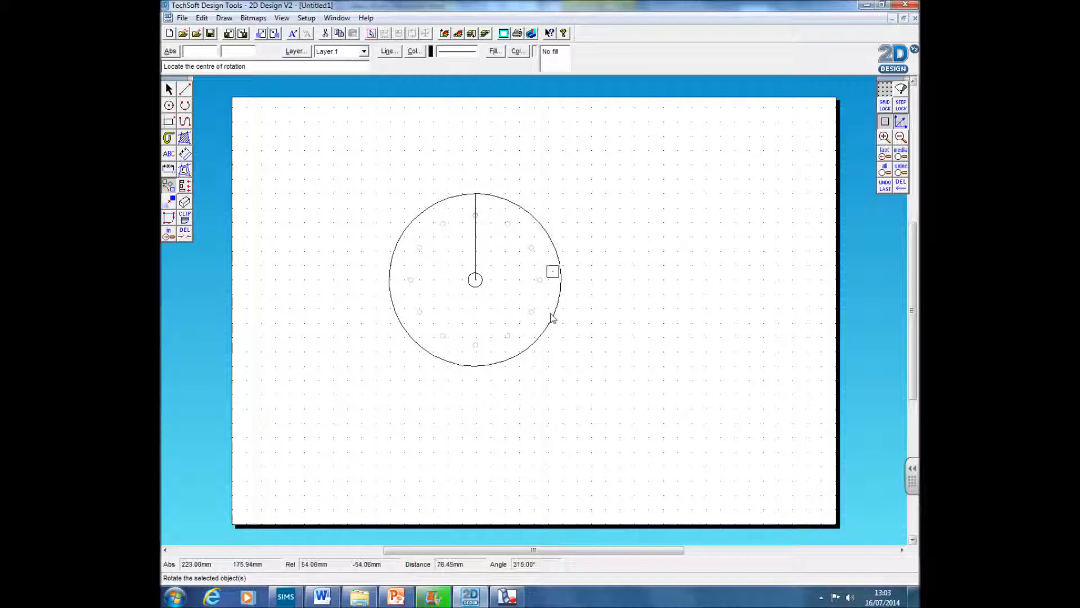
Step: Delete the vertical line
left_click(169, 89)
left_click(476, 257)
key("Delete")
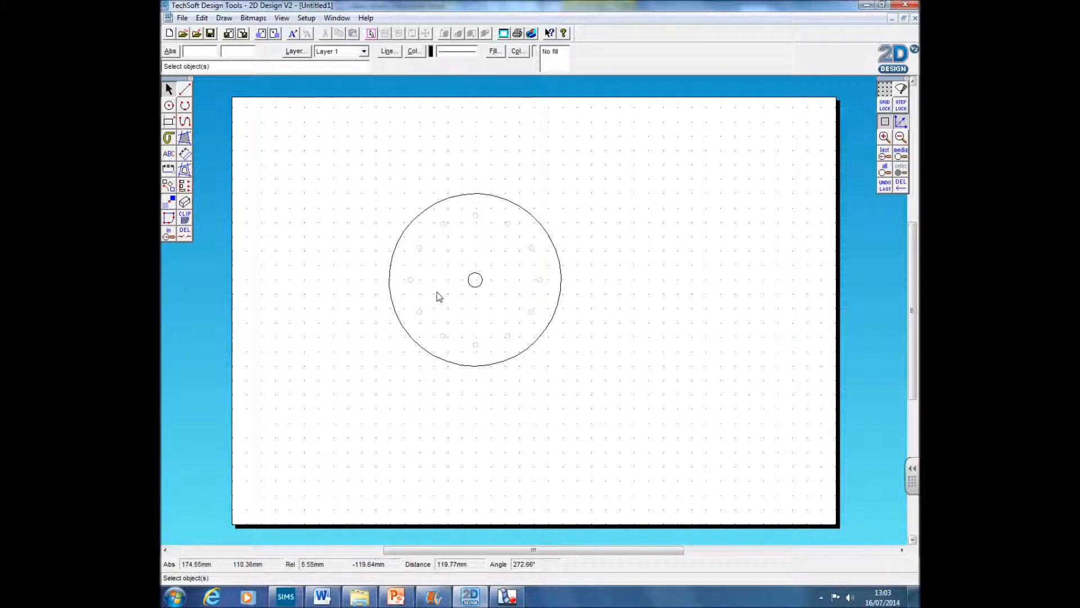
Step: Draw a square about 185 mm across around the circle, its top edge touching the circle's top
left_click(169, 122)
left_click(341, 194)
left_click(605, 458)
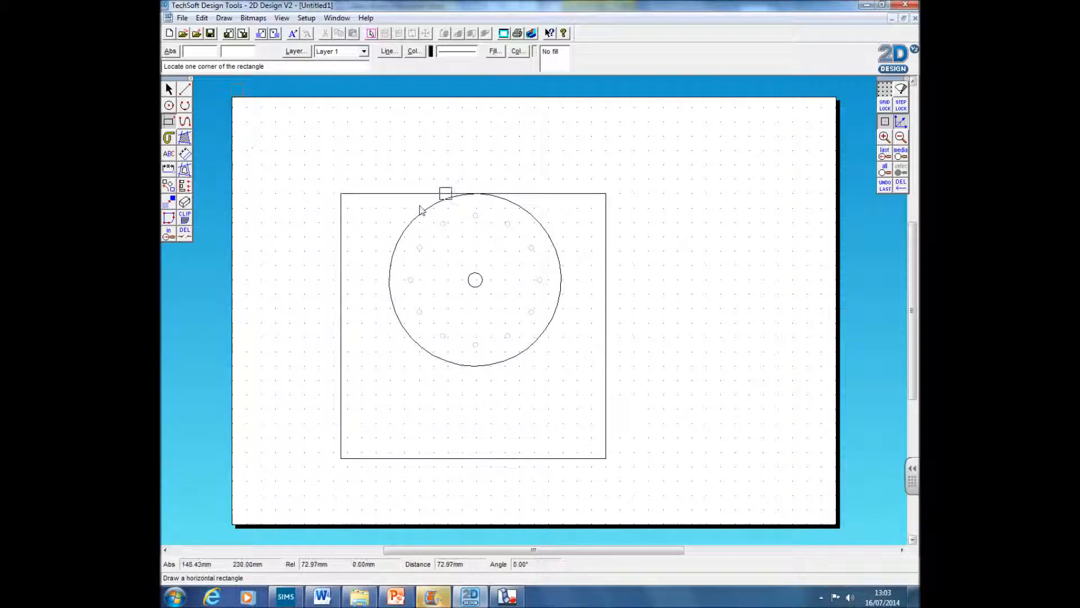
Step: Undo the square drawn around the circle
key("ctrl+z")
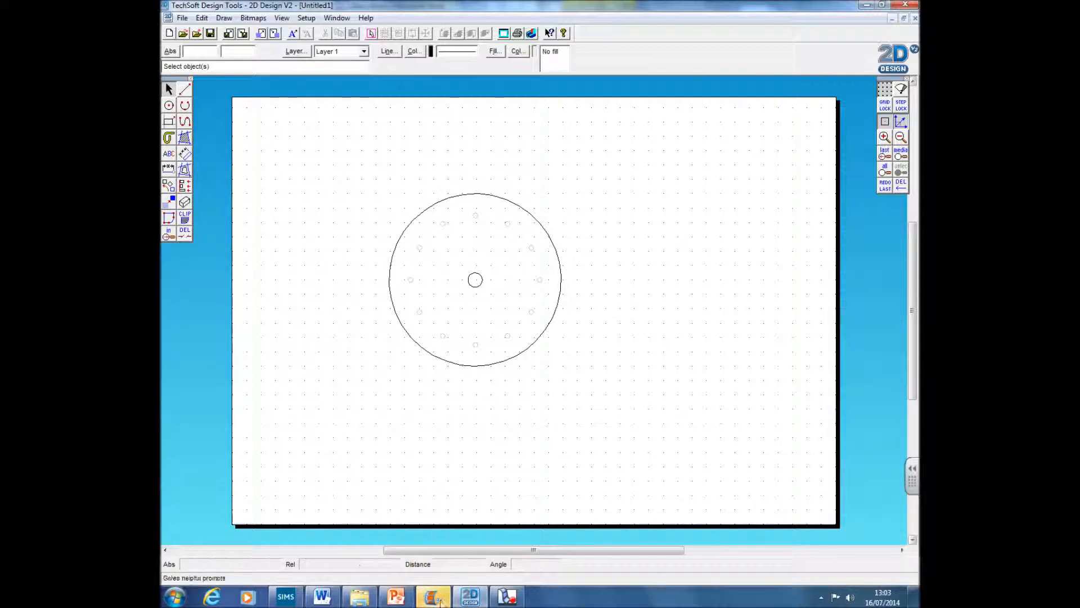
left_click(482, 7)
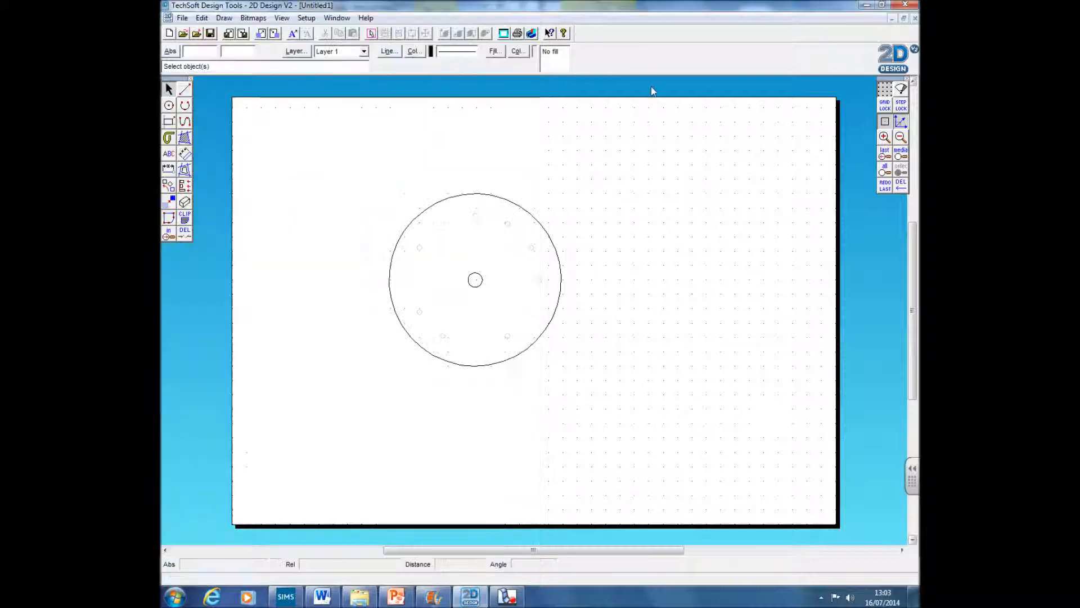
Step: Add the text 12 beside the circle in Bauhaus 93 Bold, 10 mm high
left_click(169, 154)
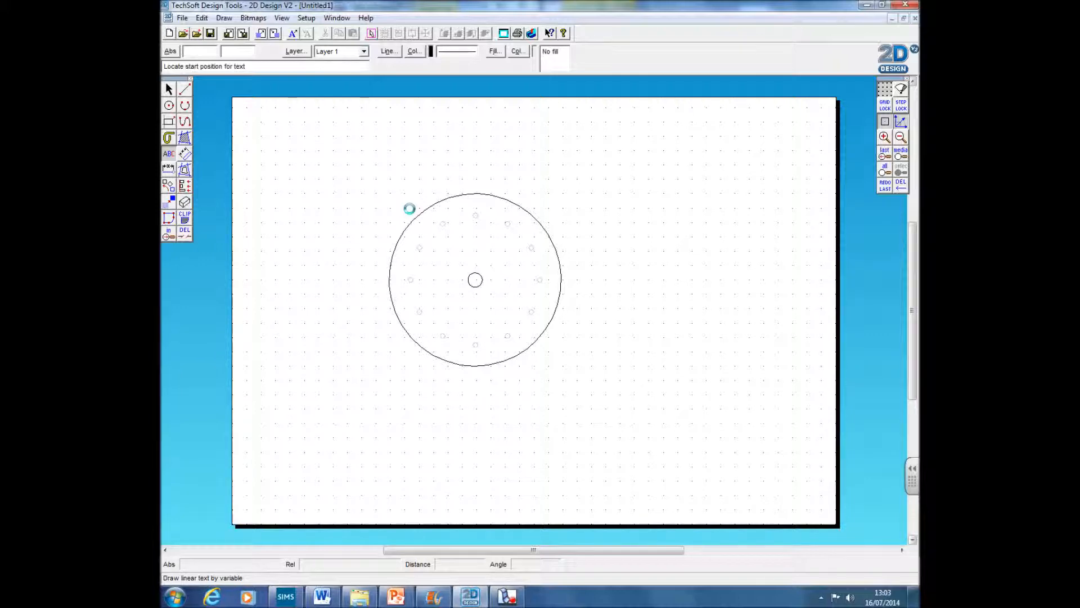
left_click_drag(652, 166, 800, 167)
scroll(596, 276, "down", 7)
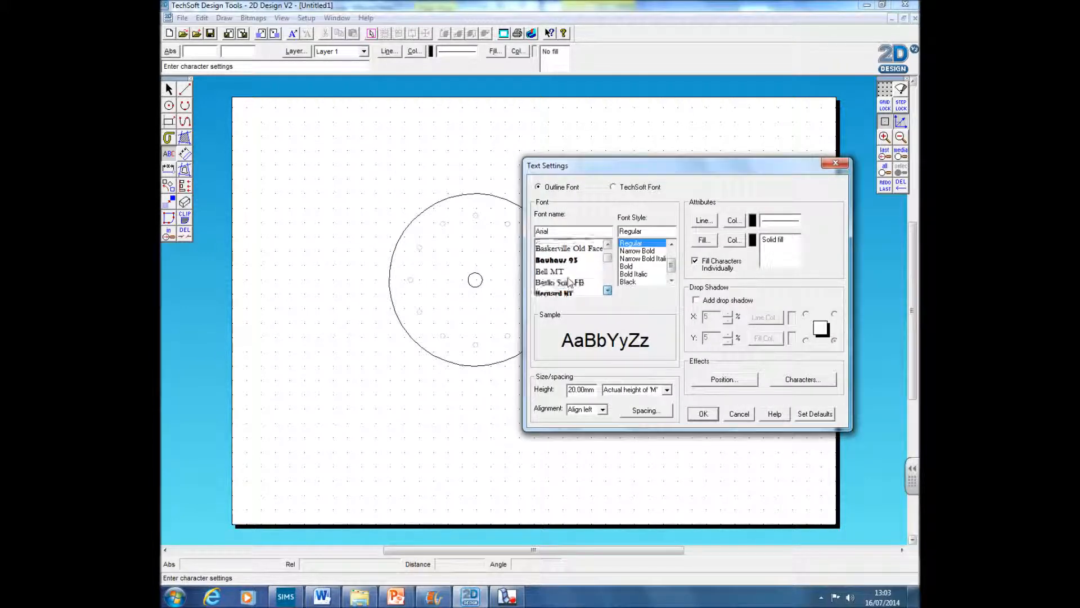
left_click(571, 258)
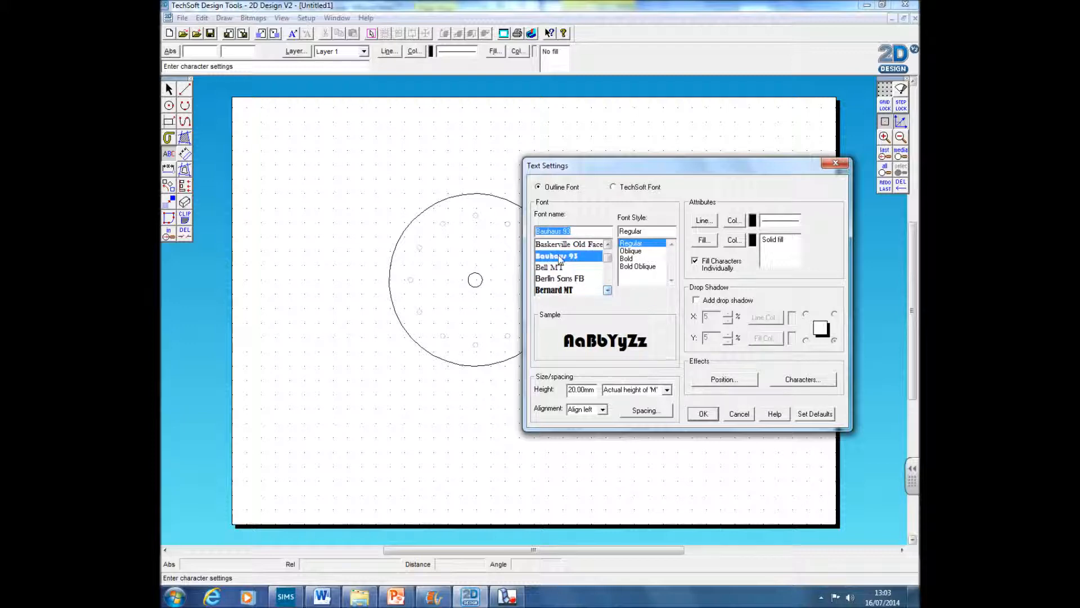
left_click(630, 258)
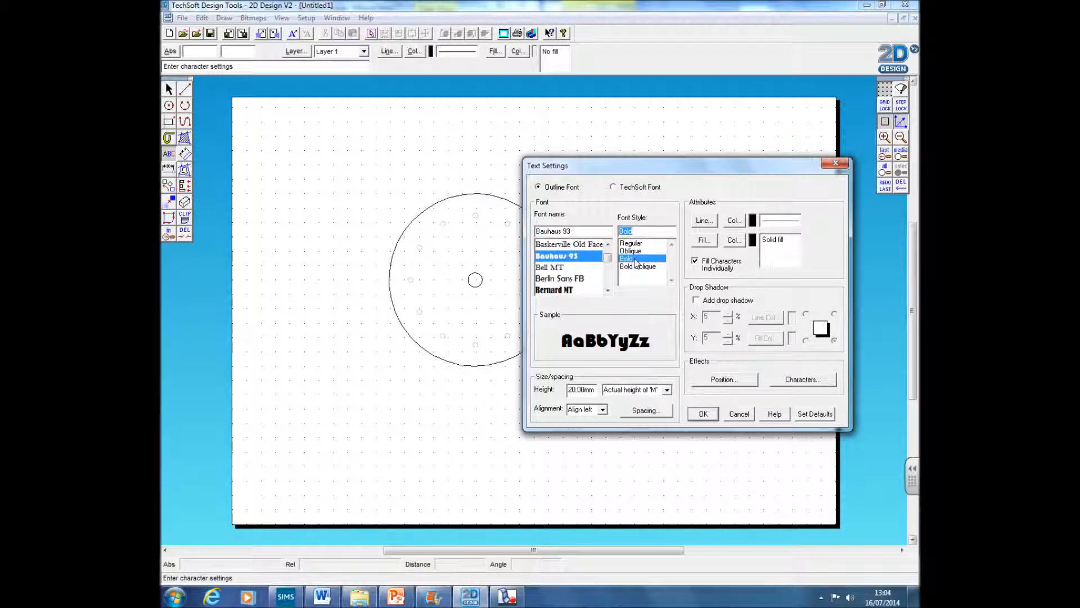
double_click(570, 392)
left_click_drag(568, 392, 612, 401)
type("10")
left_click(703, 415)
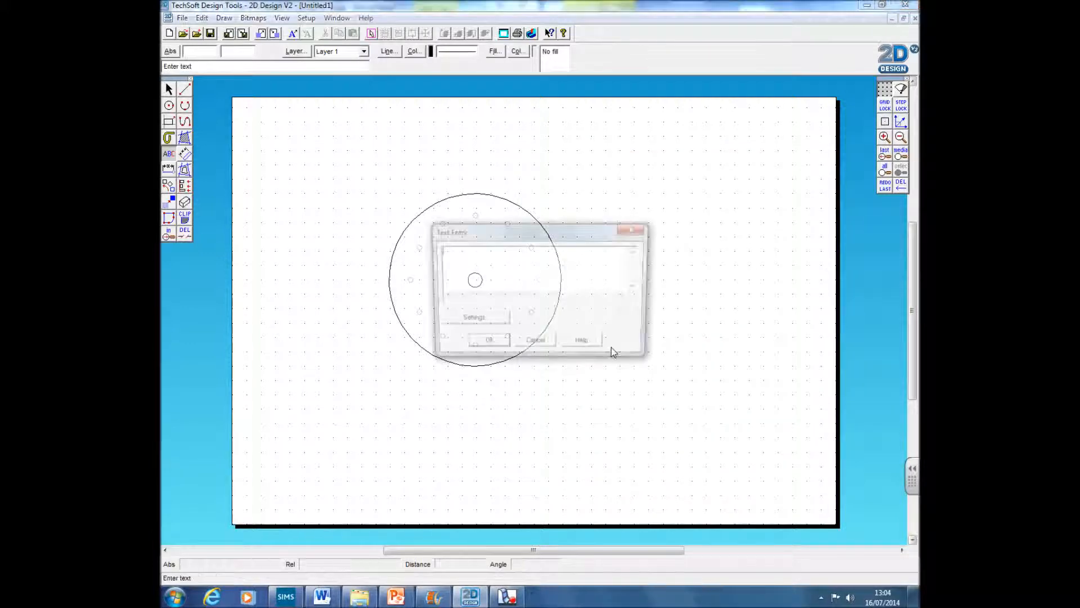
left_click(608, 357)
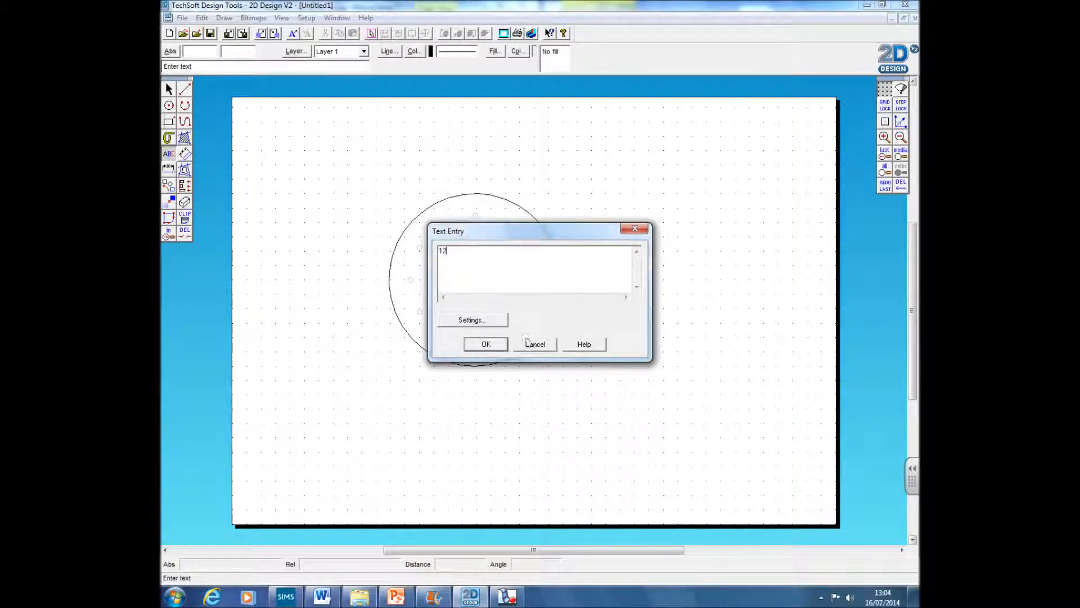
left_click(493, 346)
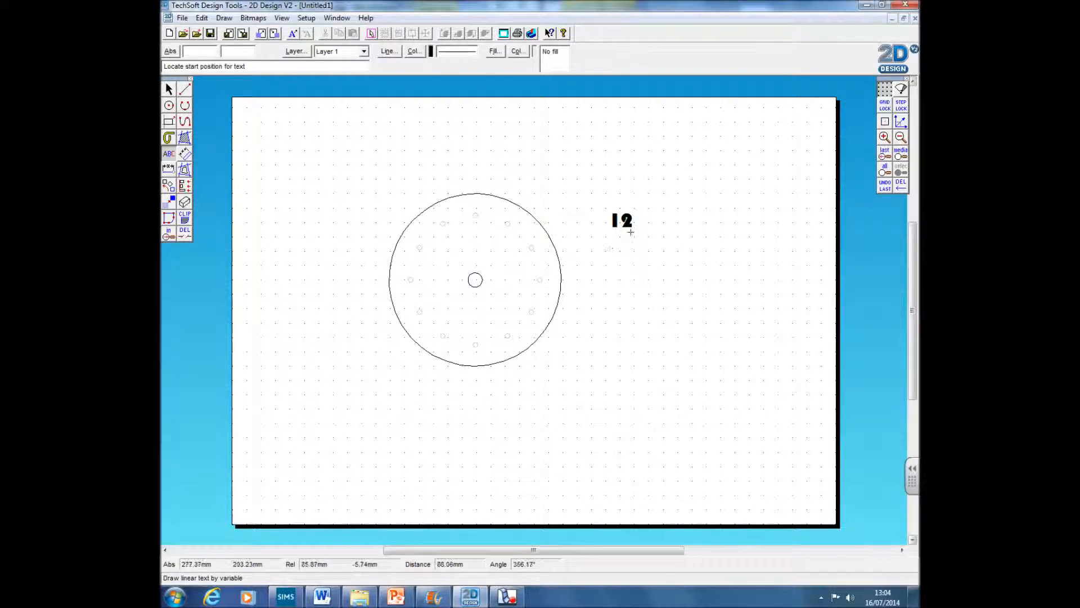
left_click(169, 89)
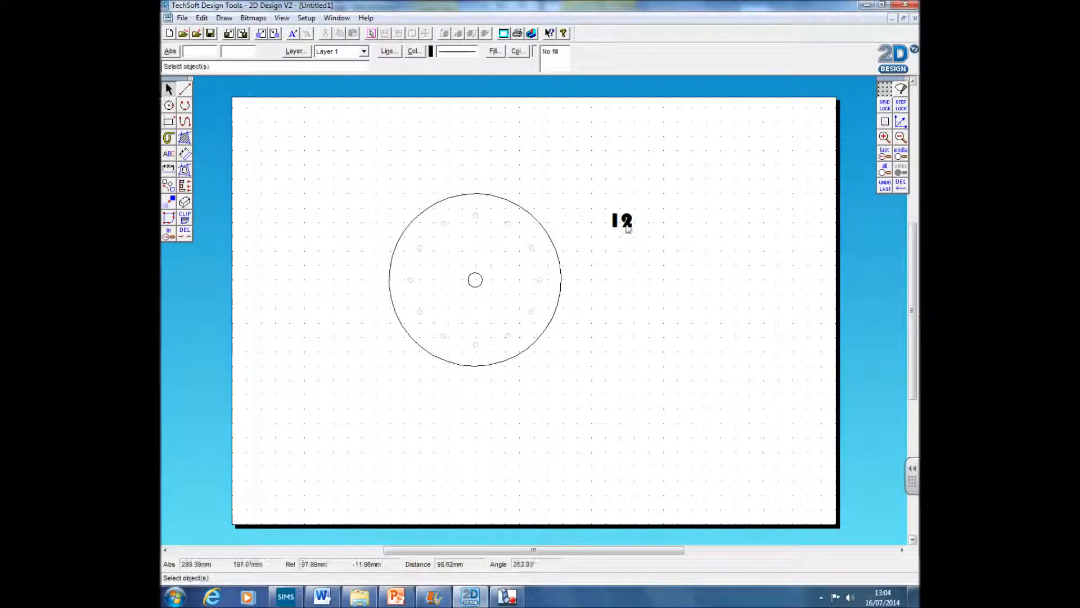
left_click(630, 225)
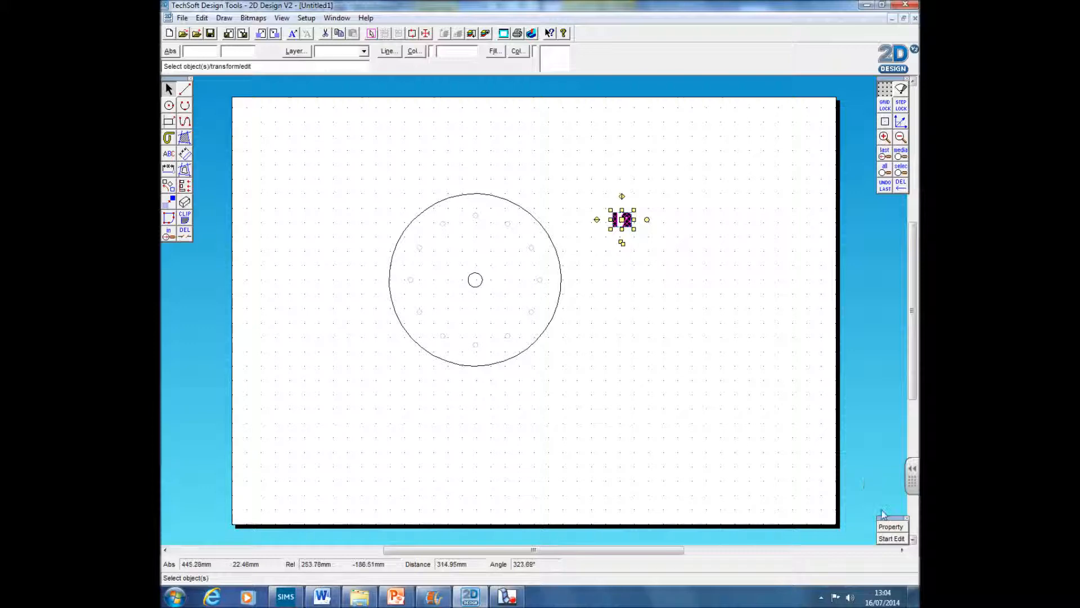
left_click(887, 528)
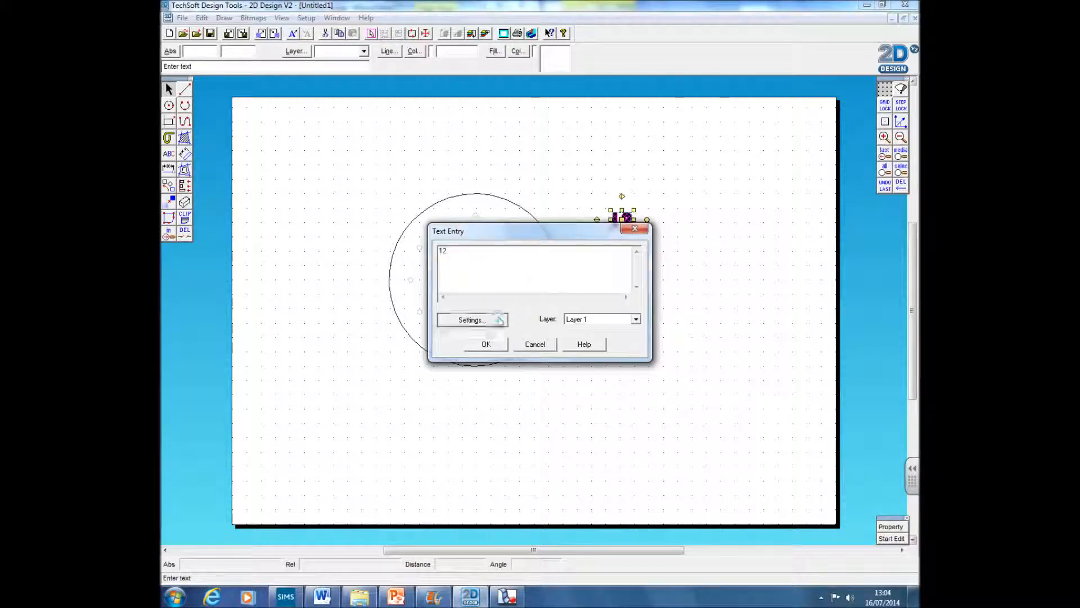
left_click(465, 316)
left_click(426, 265)
left_click(425, 276)
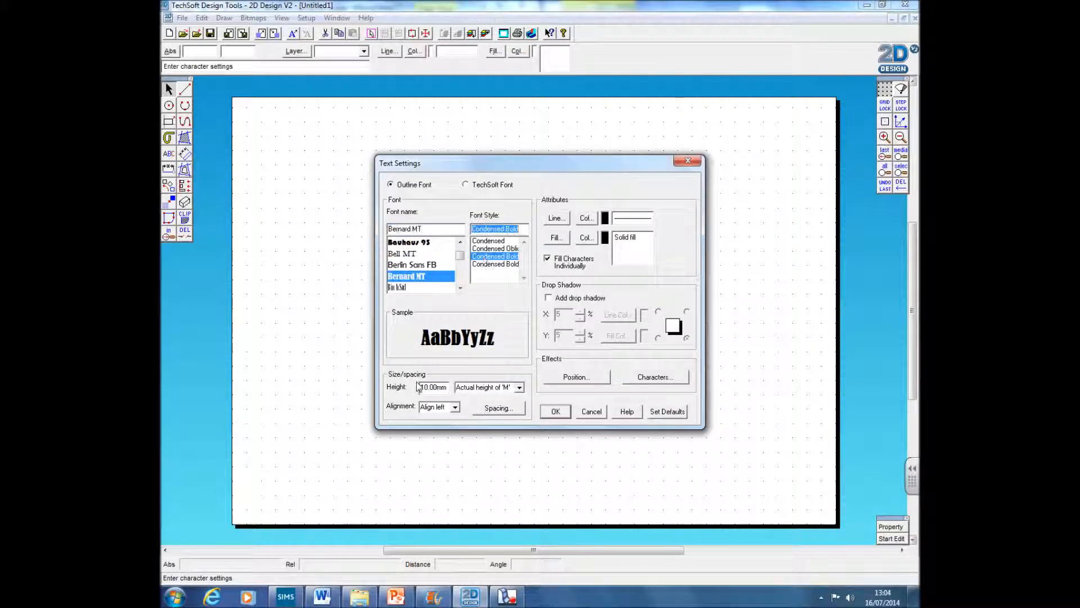
left_click(600, 413)
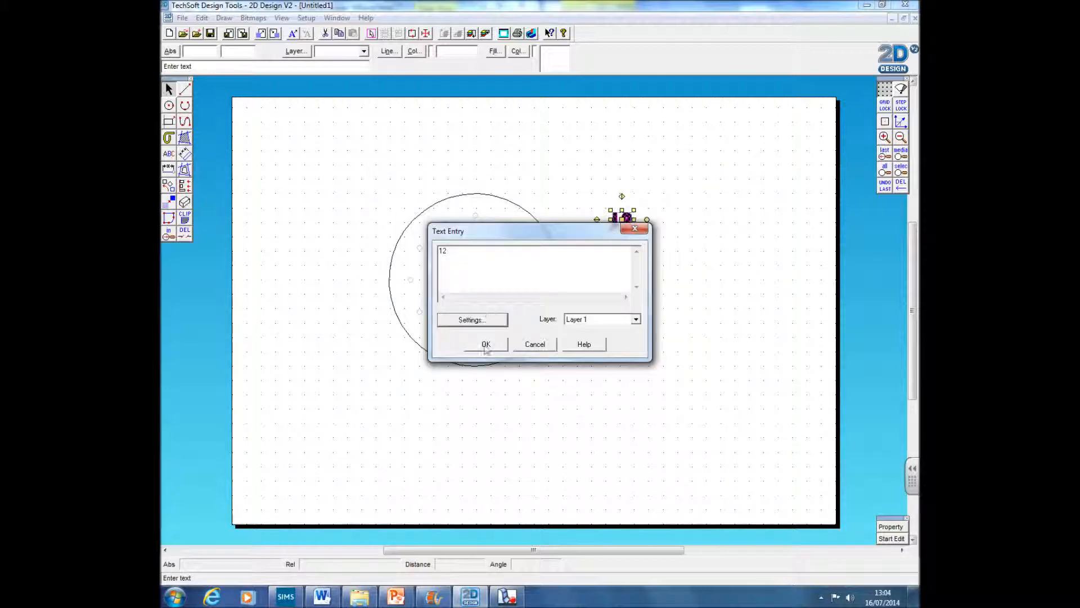
left_click(545, 348)
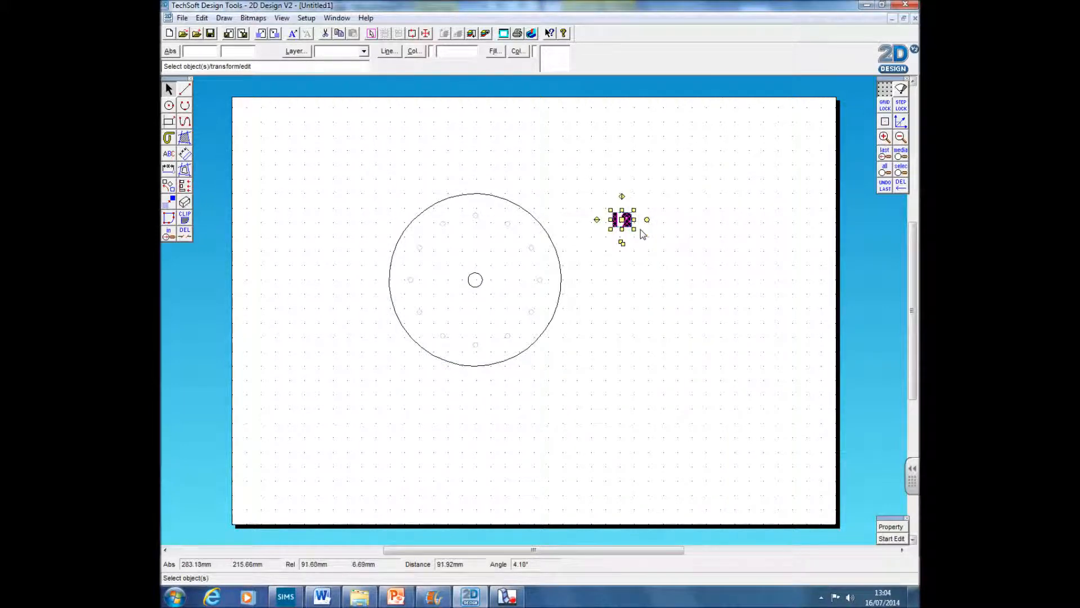
Step: Turn on attaching to construction points and move the 12 label onto the top point of the ring
left_click(653, 278)
left_click_drag(589, 191, 666, 259)
left_click_drag(585, 193, 670, 282)
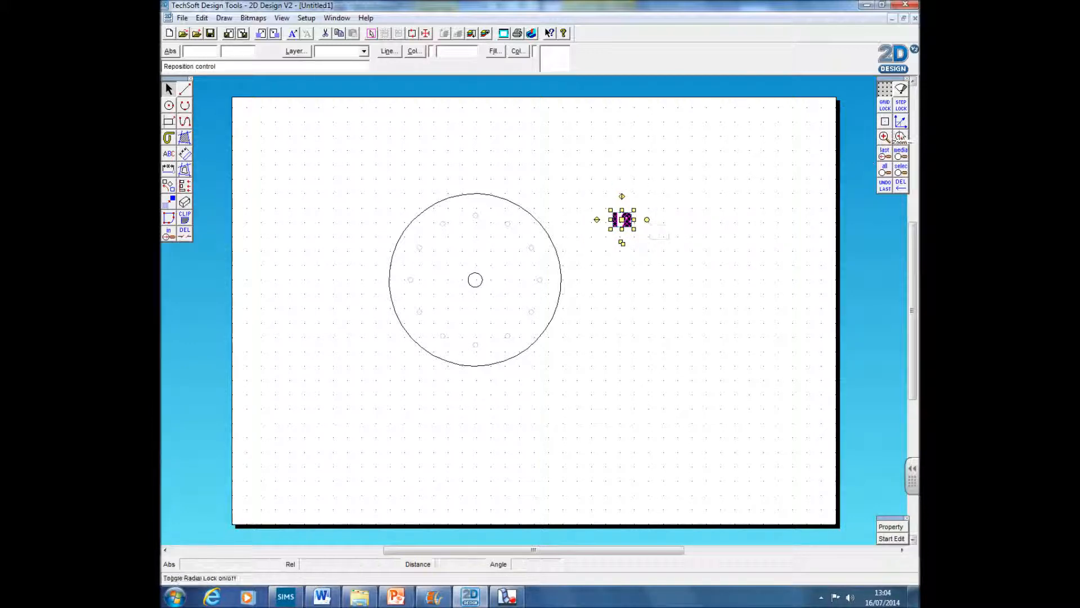
right_click(884, 122)
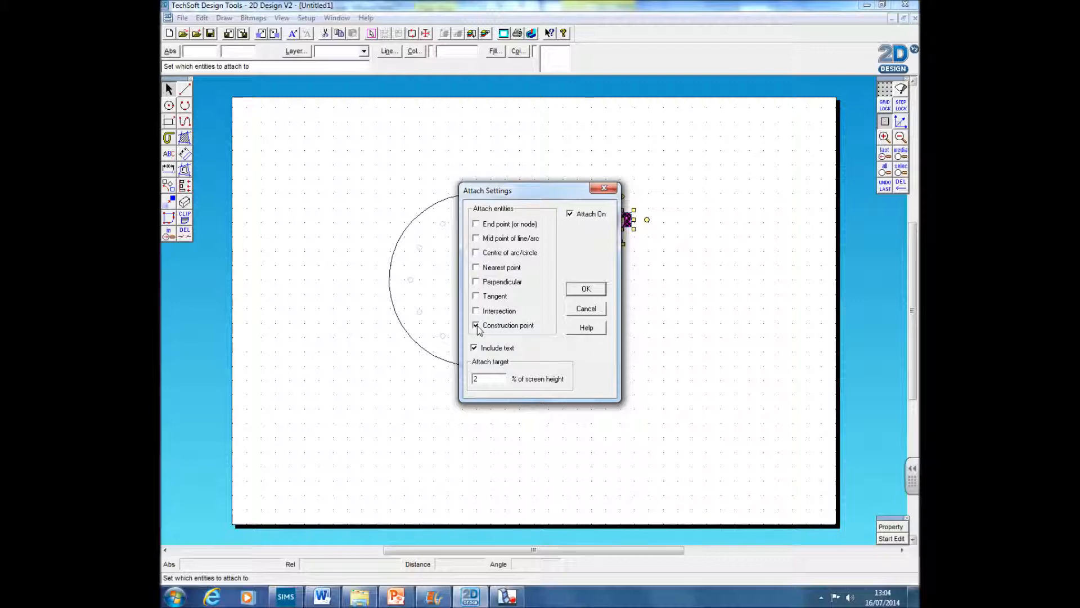
left_click(585, 289)
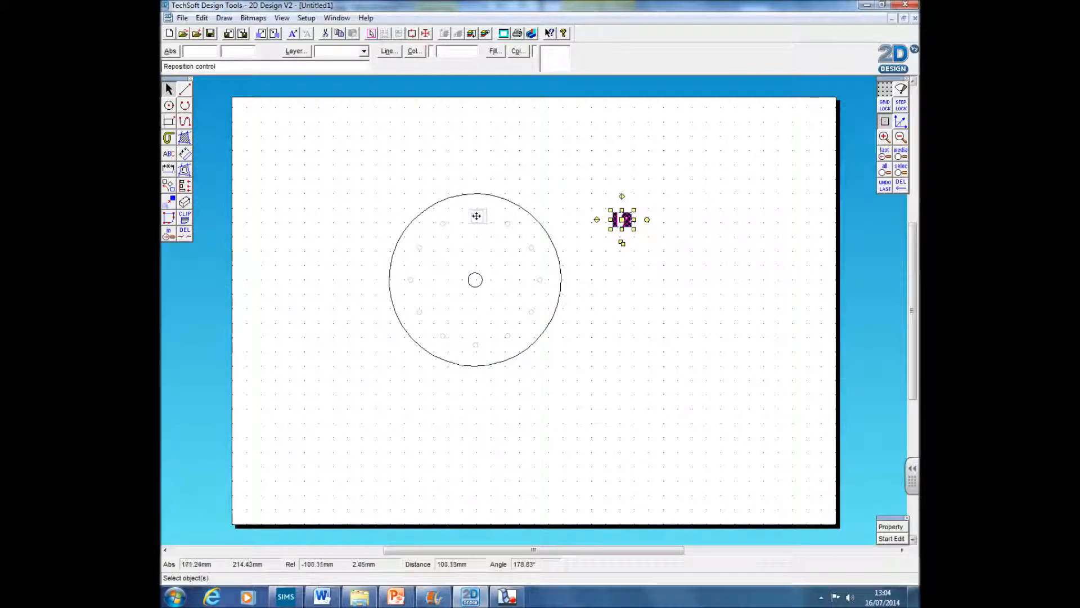
left_click(476, 216)
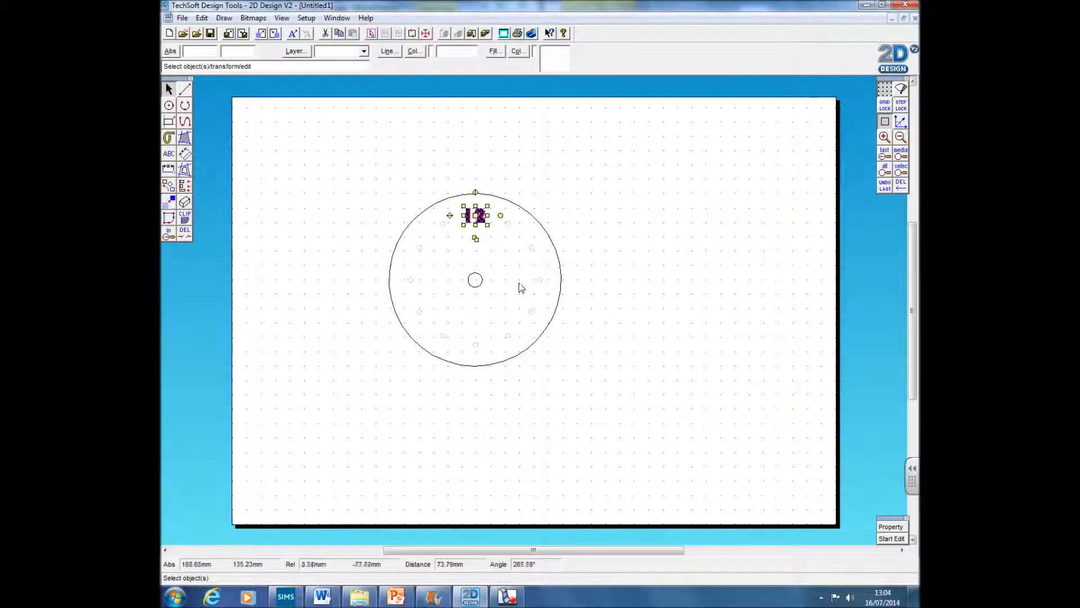
Step: Copy the 12 label, change the copy to 11 and place it on the point left of the 12
left_click(509, 332)
left_click(485, 230)
left_click(531, 312)
left_click(887, 538)
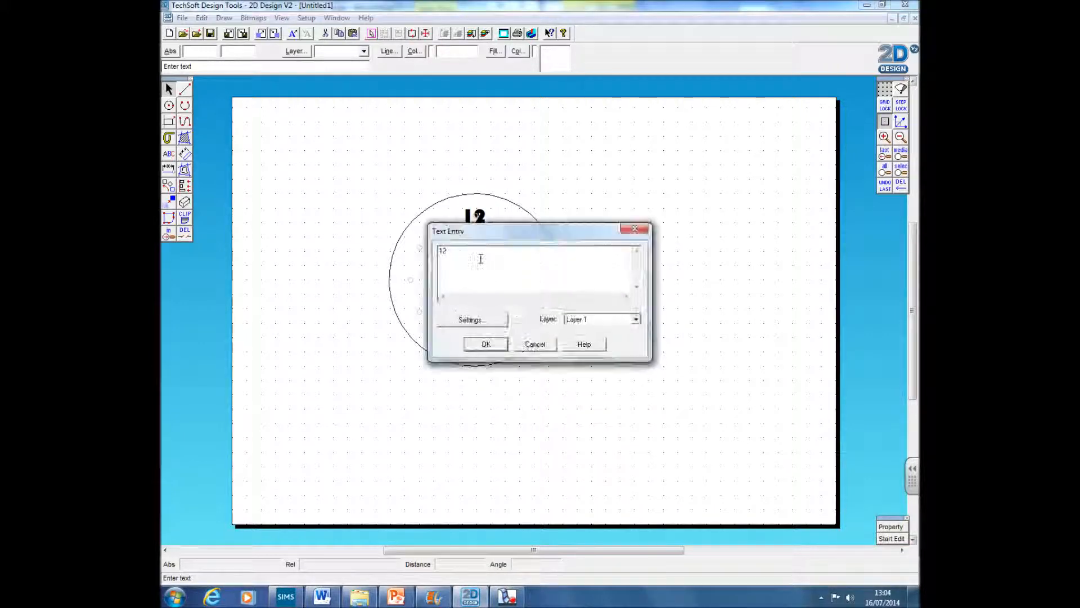
left_click(488, 344)
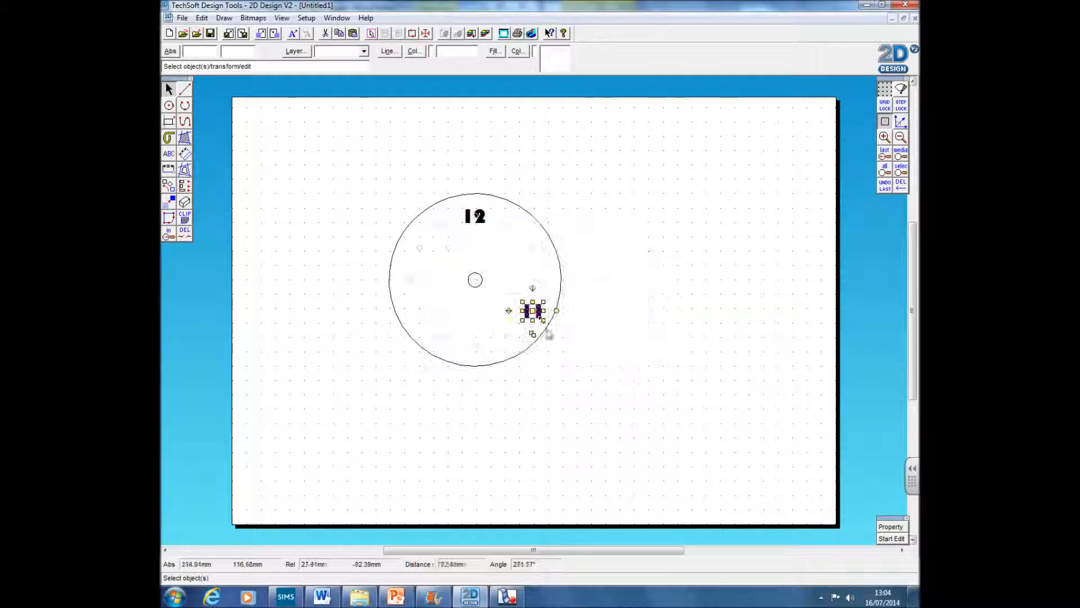
left_click_drag(538, 320, 447, 228)
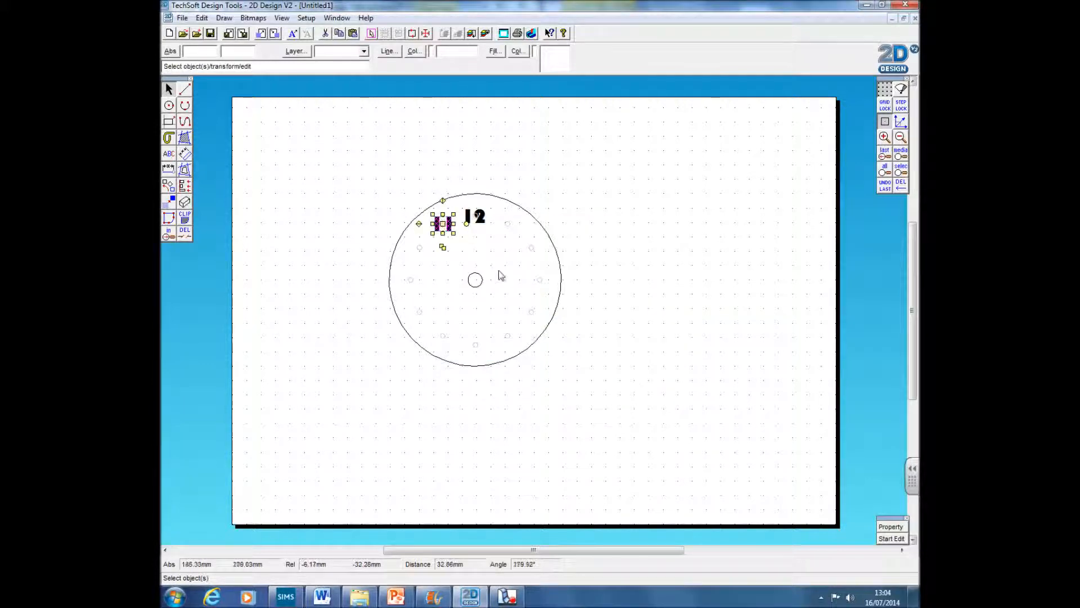
Step: Paste another copy, change it to 10 and place it on the next point down to the left
key("ctrl+v")
double_click(534, 311)
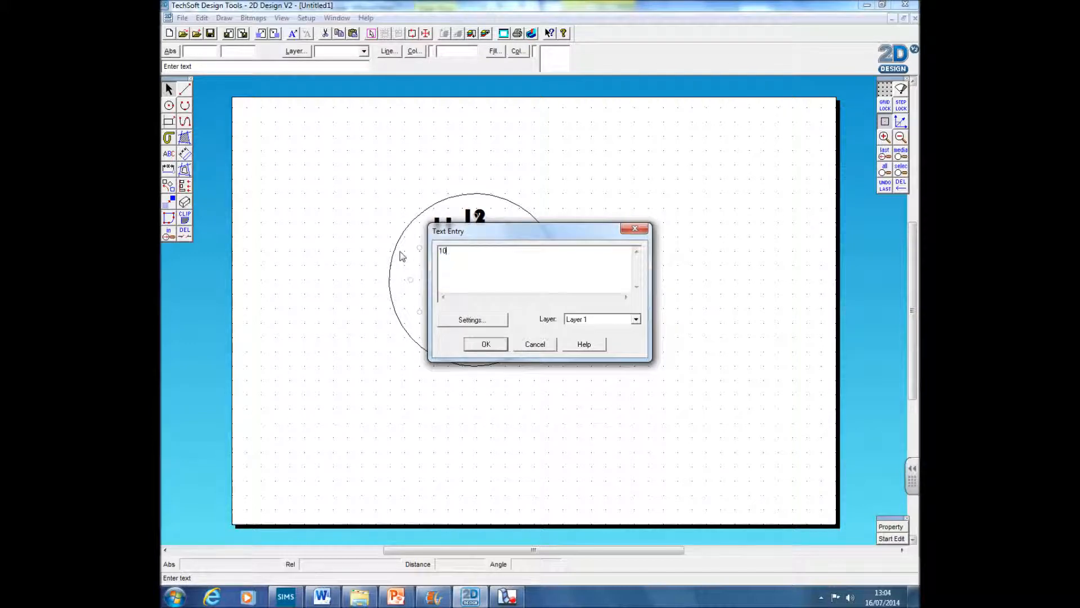
type("10")
left_click(486, 345)
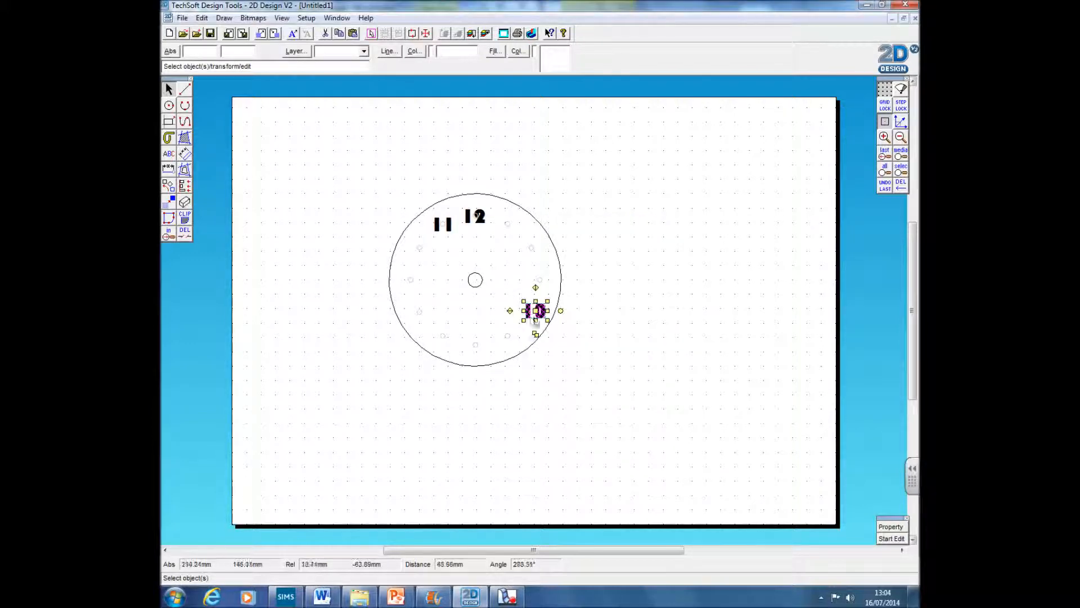
left_click(419, 248)
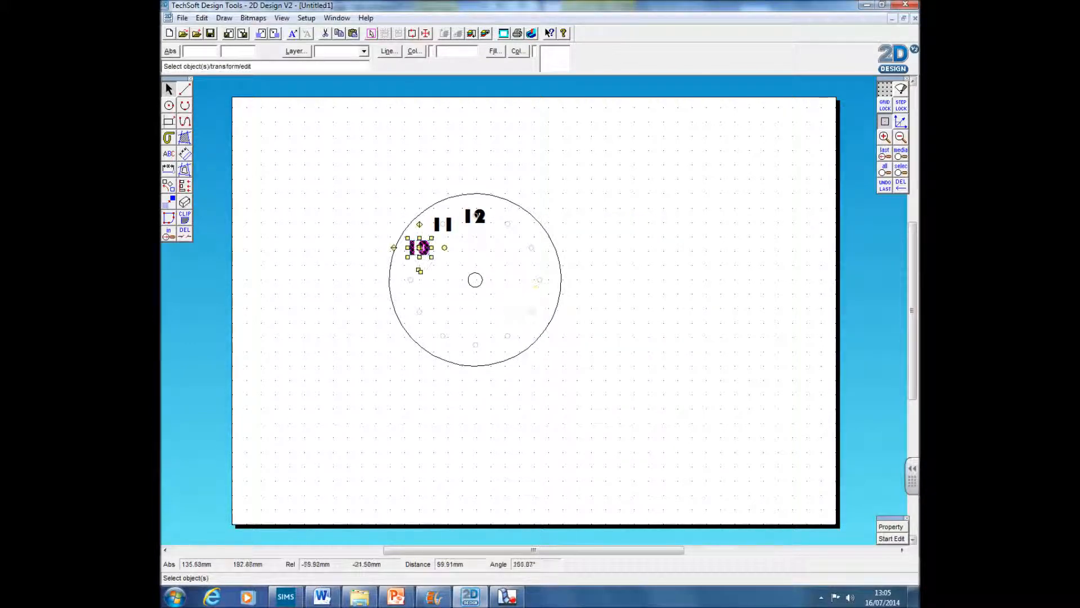
left_click(526, 306)
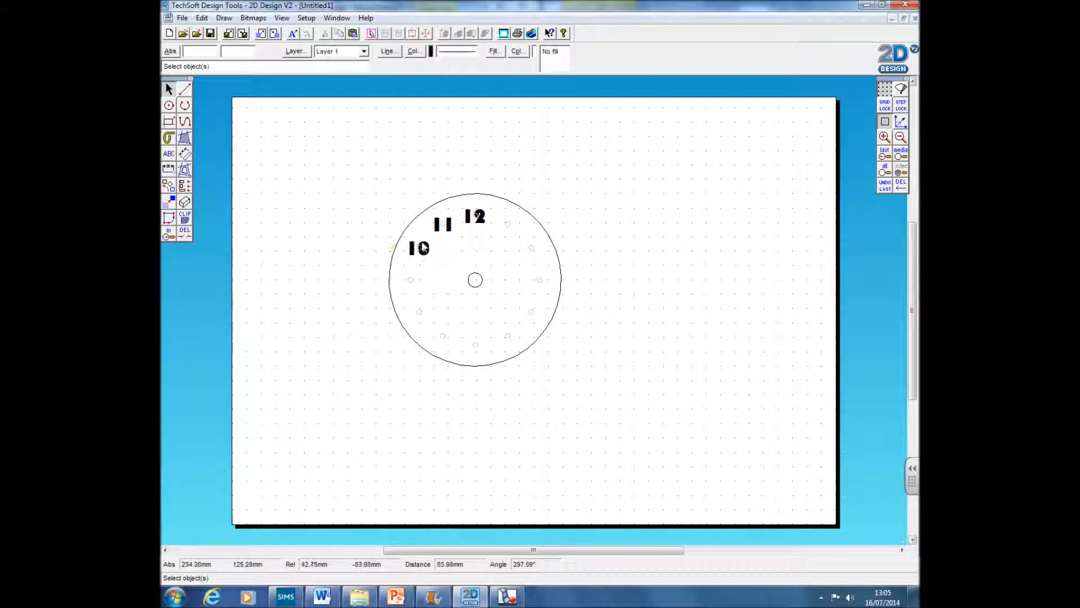